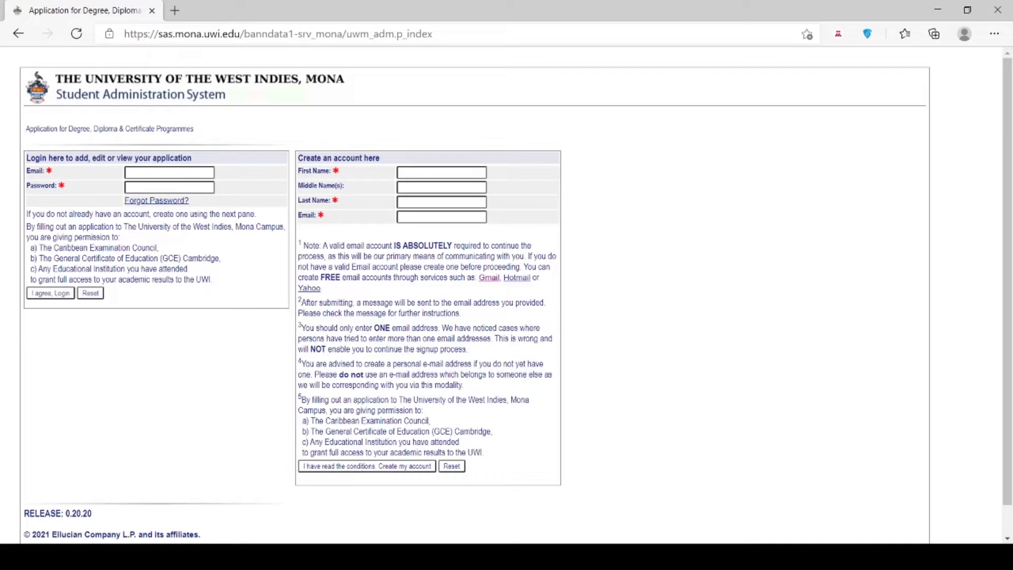
Enter the applicant's first and last name and create the new applicant account.
left_click(412, 172)
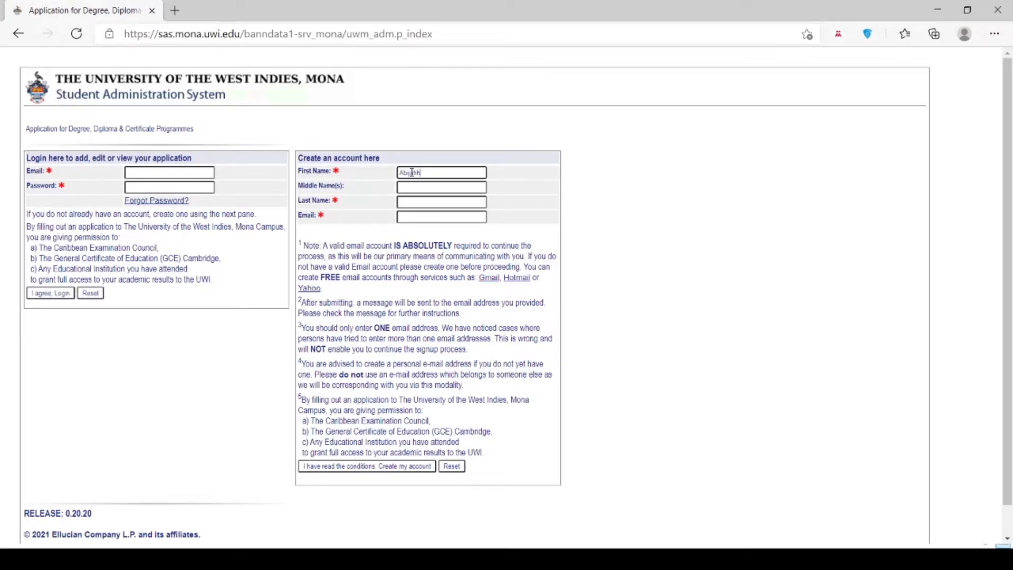
key("Tab")
key("Tab")
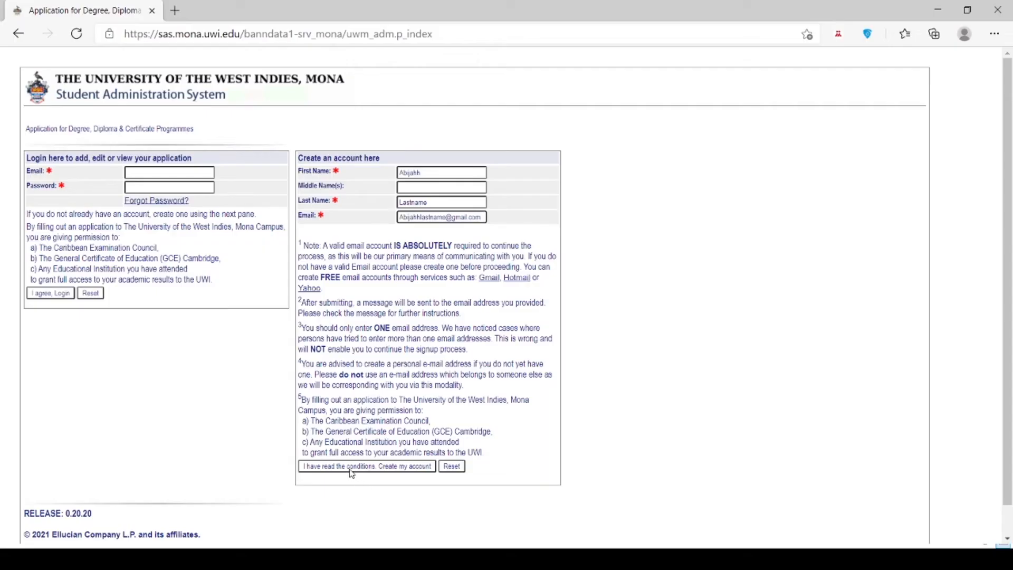
left_click(351, 467)
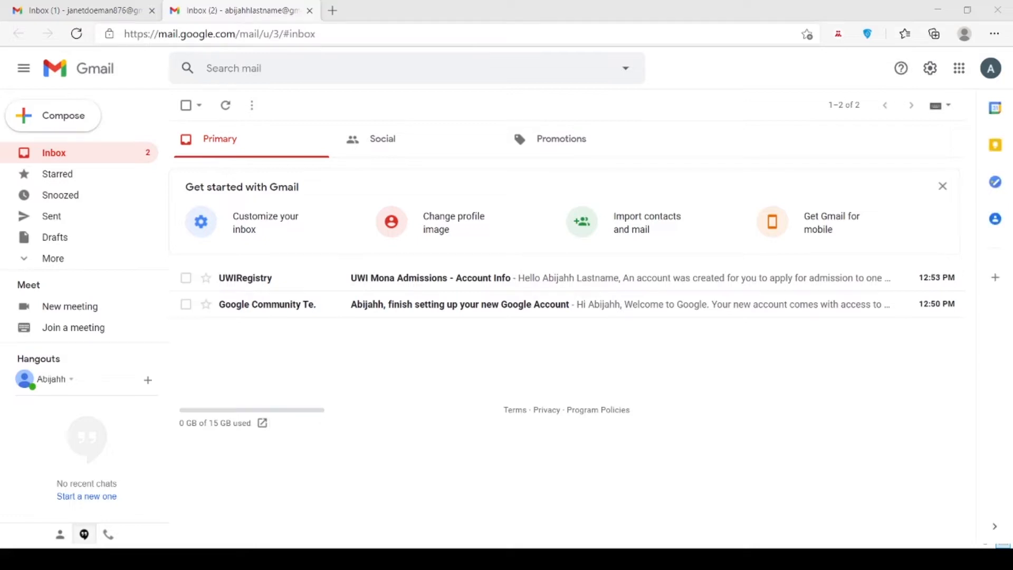
Open the UWI Mona Admissions Account Info email and follow its verification link.
left_click(425, 286)
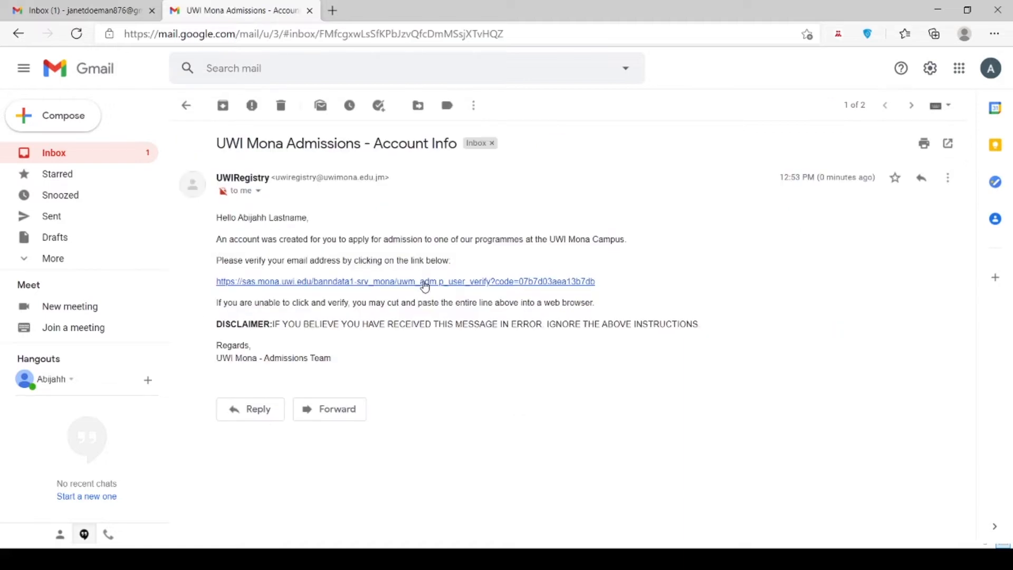
left_click(424, 282)
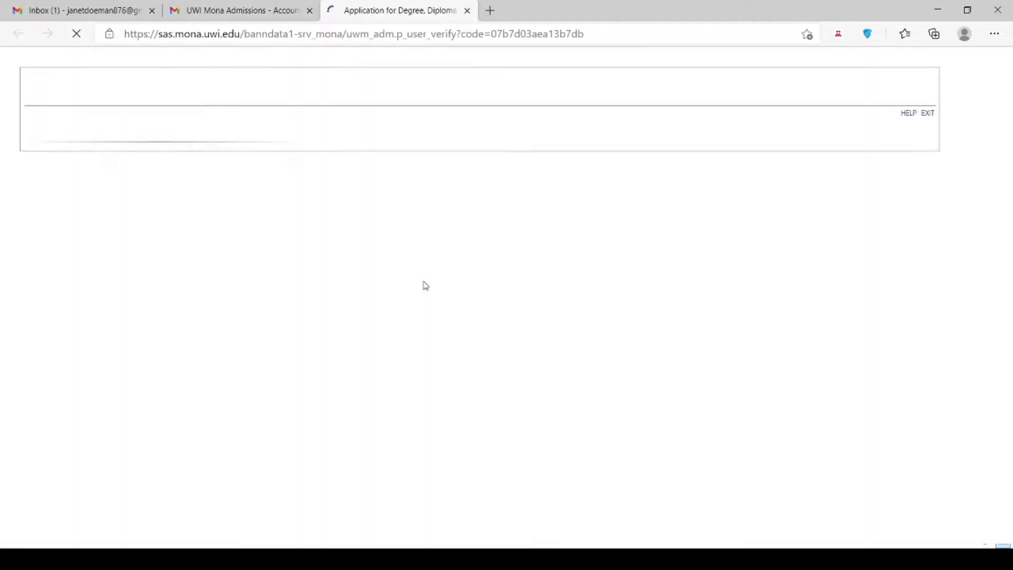
Set and confirm the new account password.
left_click(149, 310)
type("***")
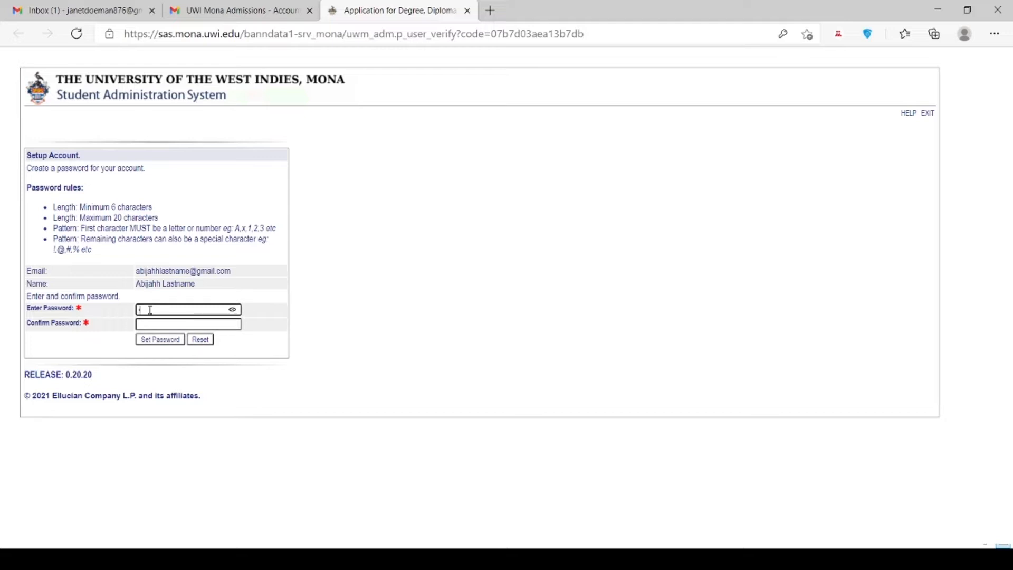
type("********")
left_click(144, 323)
type("***********")
key("Return")
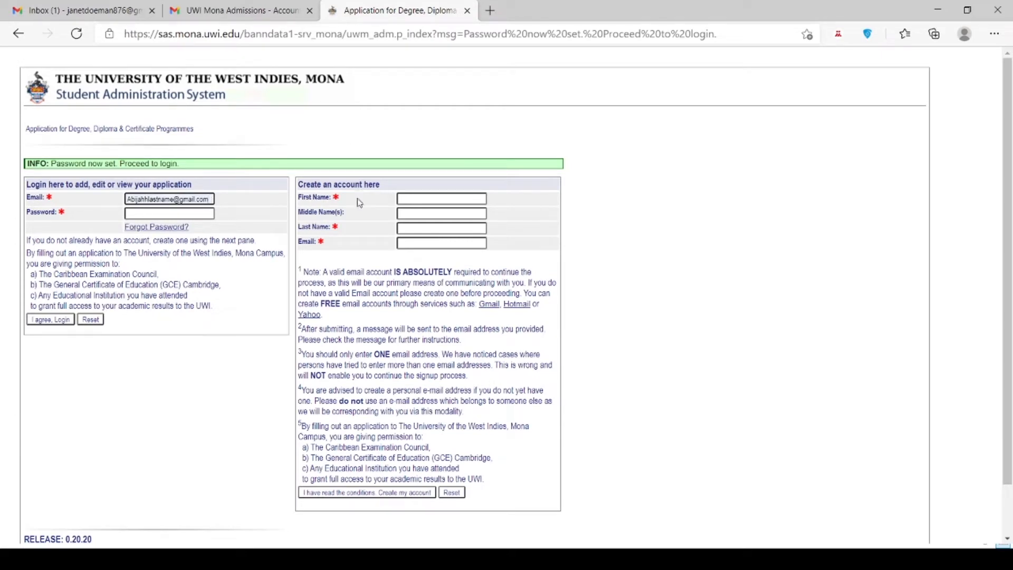
Log in with the new password and agree to the conditions.
left_click(170, 213)
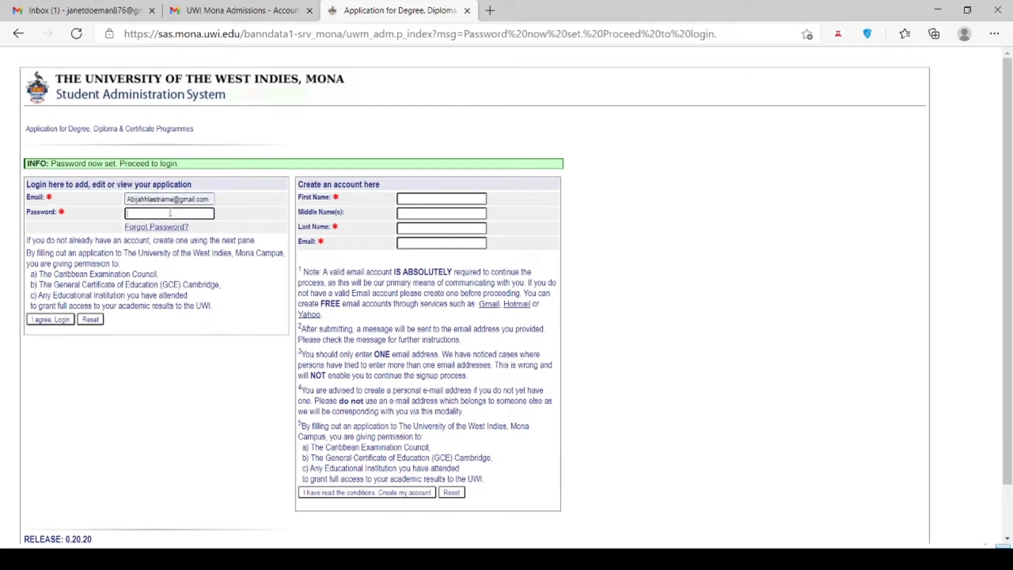
type("••••••••••")
left_click(52, 320)
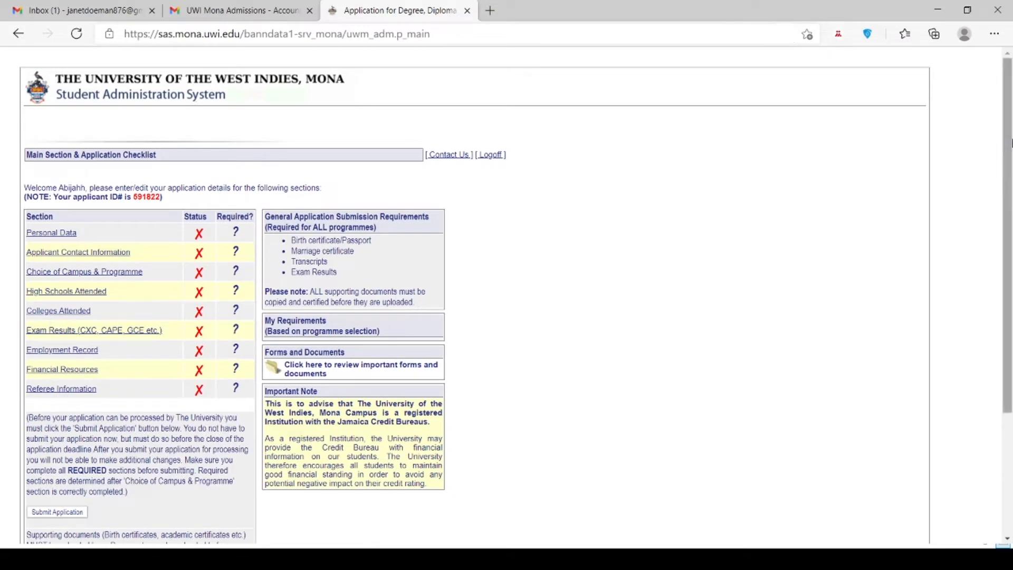
Scroll through the application checklist to review its nine incomplete sections.
scroll(1011, 170, "down", 1)
left_click_drag(1011, 171, 1011, 174)
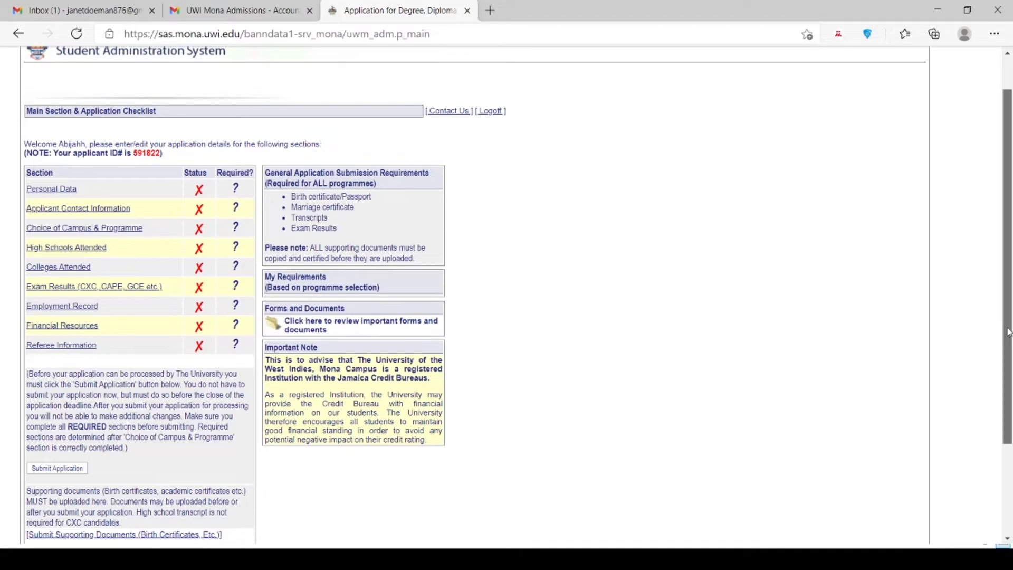
scroll(1008, 264, "down", 1)
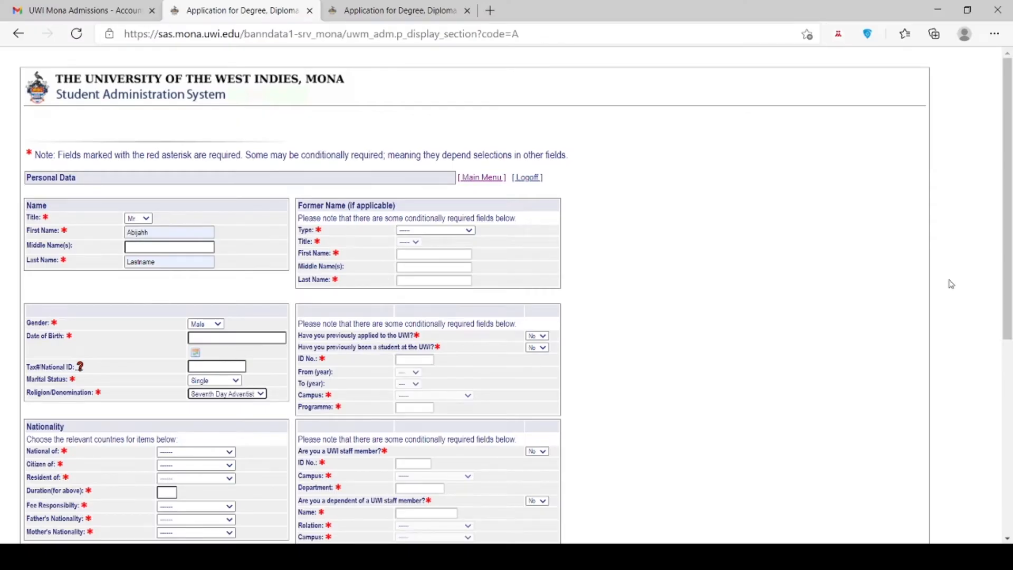
Set nationality, citizenship, residence and fee responsibility to Jamaica, with residence duration 20.
scroll(1009, 244, "down", 3)
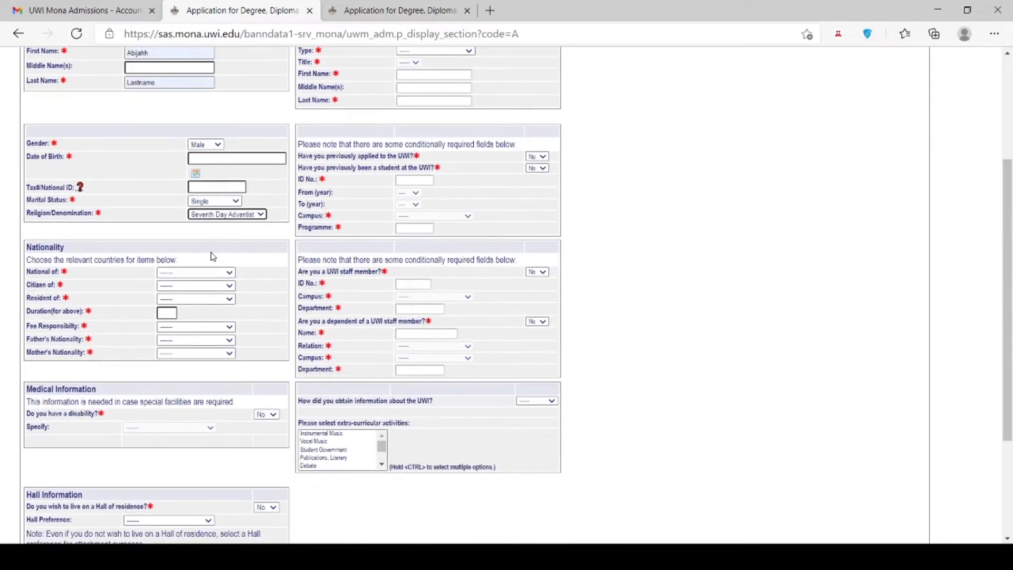
left_click(197, 274)
key("j")
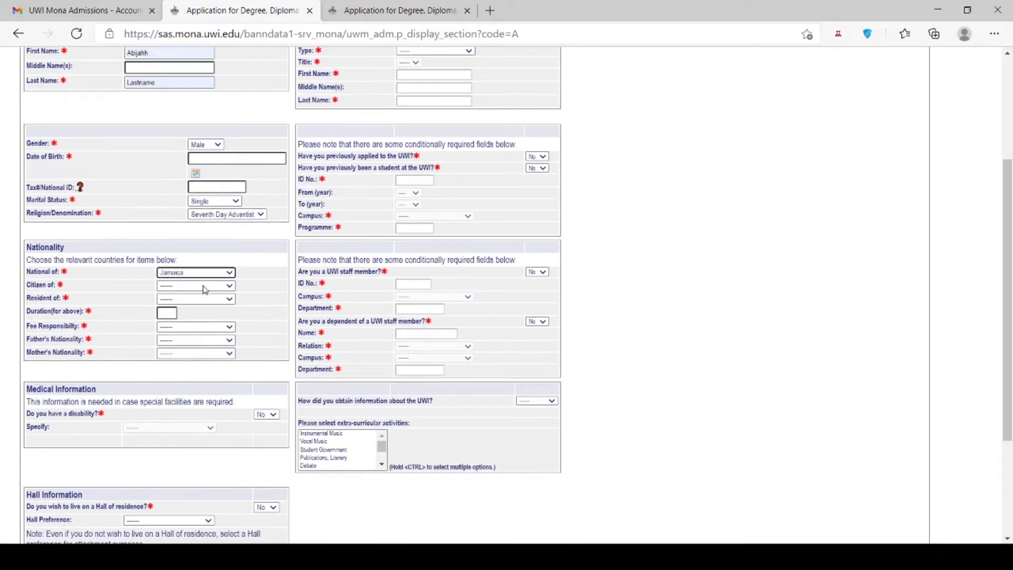
left_click(205, 290)
key("j")
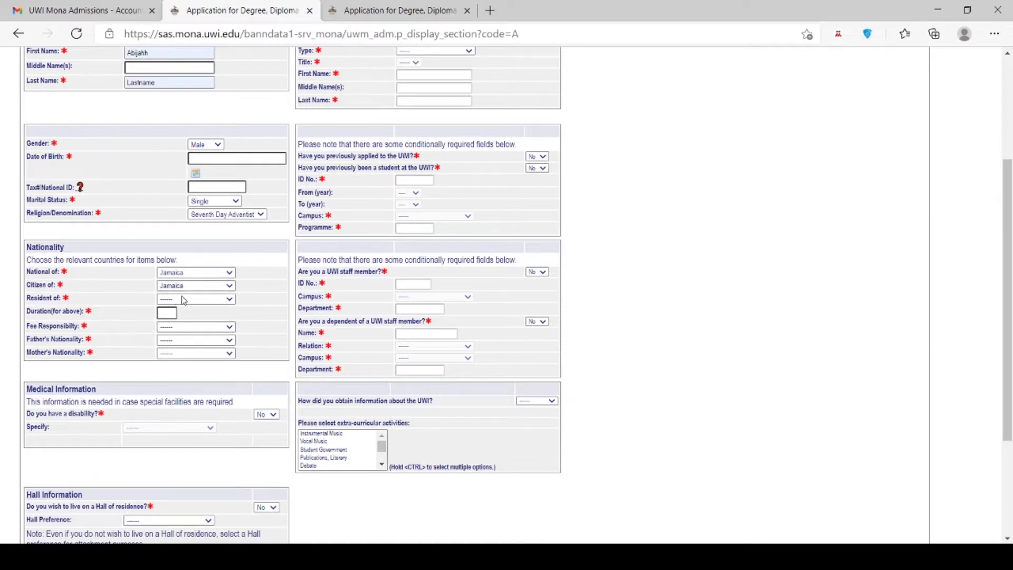
key("Tab")
key("j")
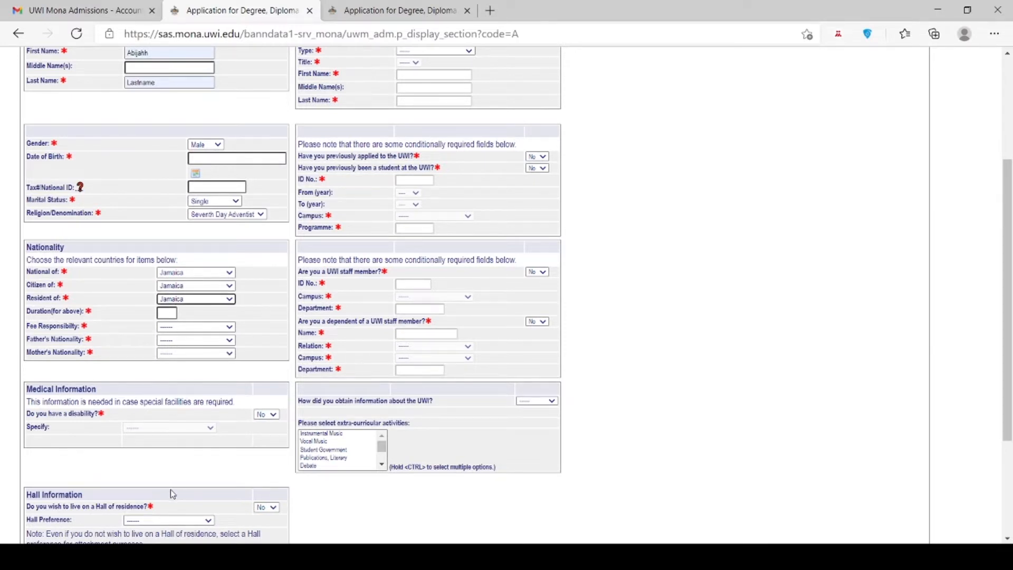
left_click(164, 312)
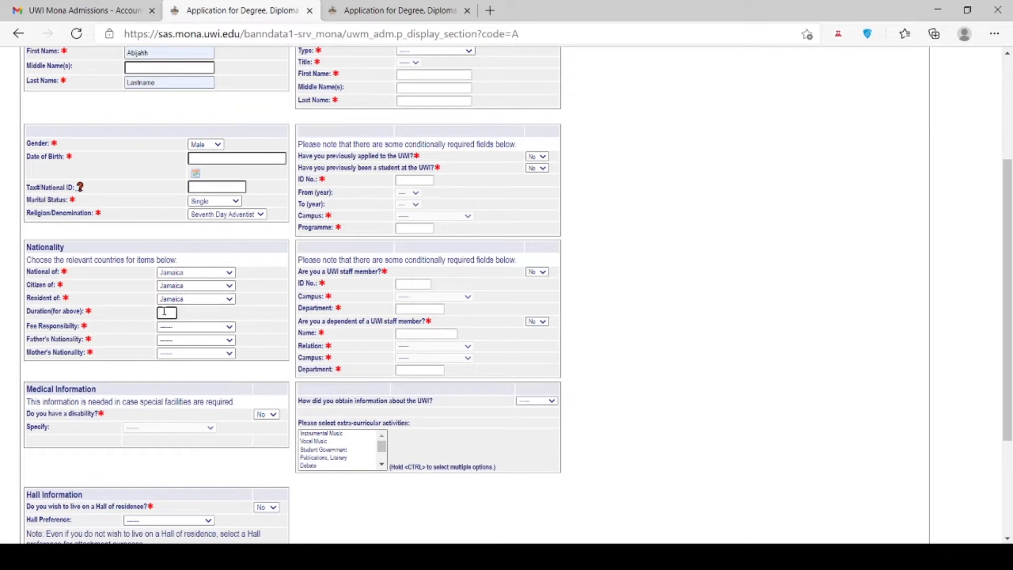
type("20")
key("Tab")
key("j")
key("Tab")
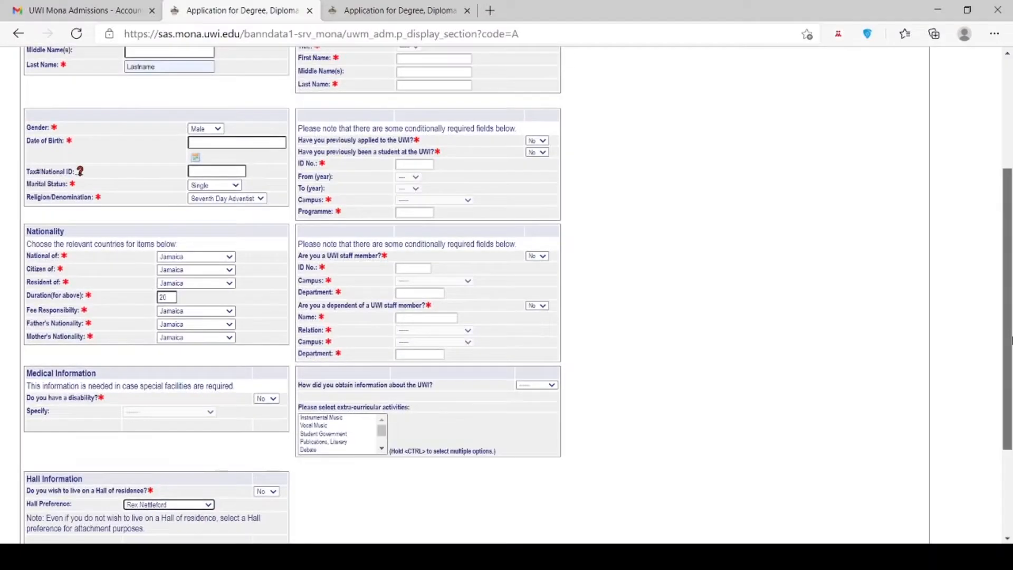
Choose Internet as how UWI was heard of, add Church Clubs, and submit Personal Data.
scroll(517, 296, "up", 3)
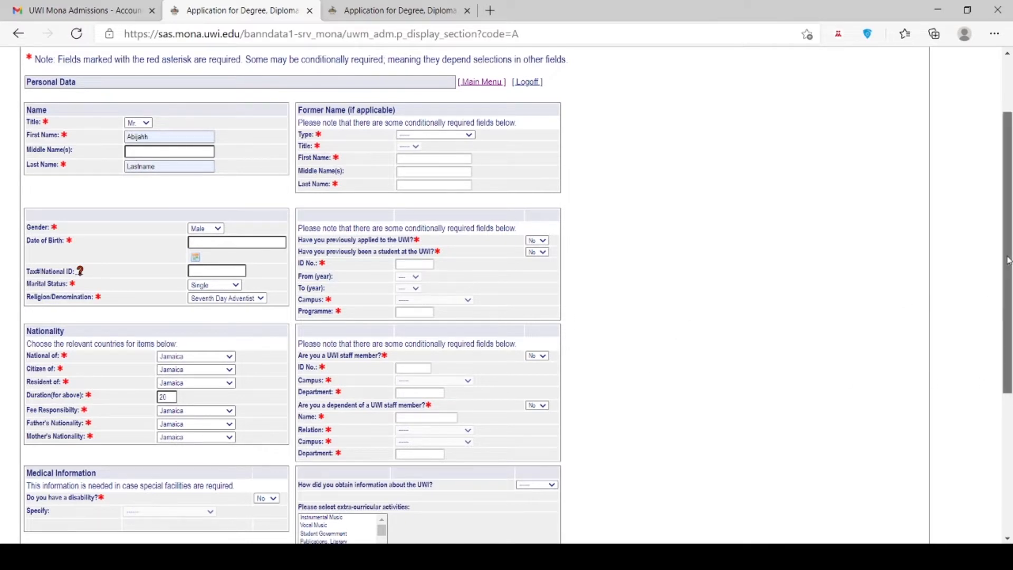
scroll(1007, 261, "down", 3)
scroll(382, 376, "down", 5)
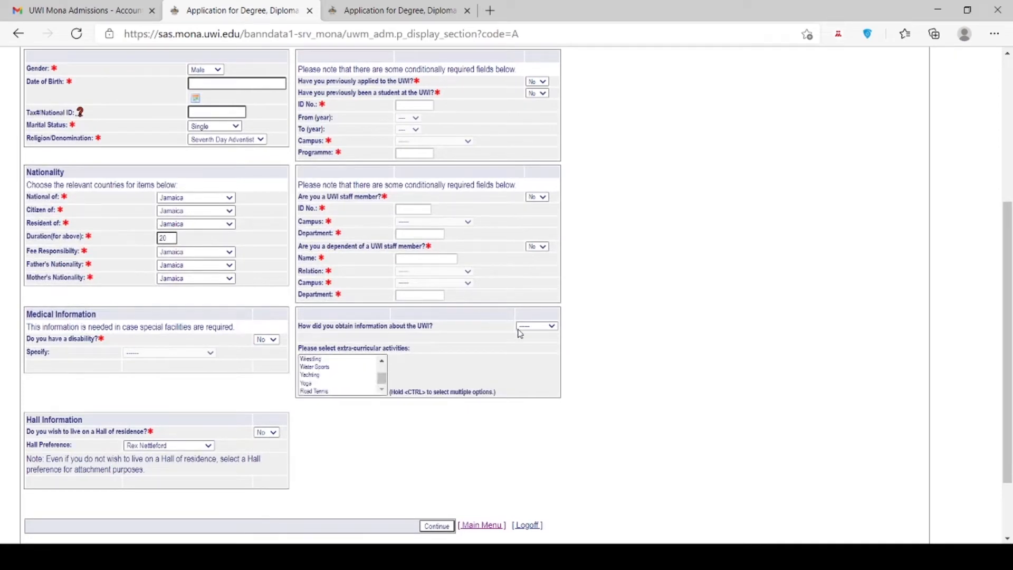
left_click(531, 350)
left_click_drag(385, 378, 385, 357)
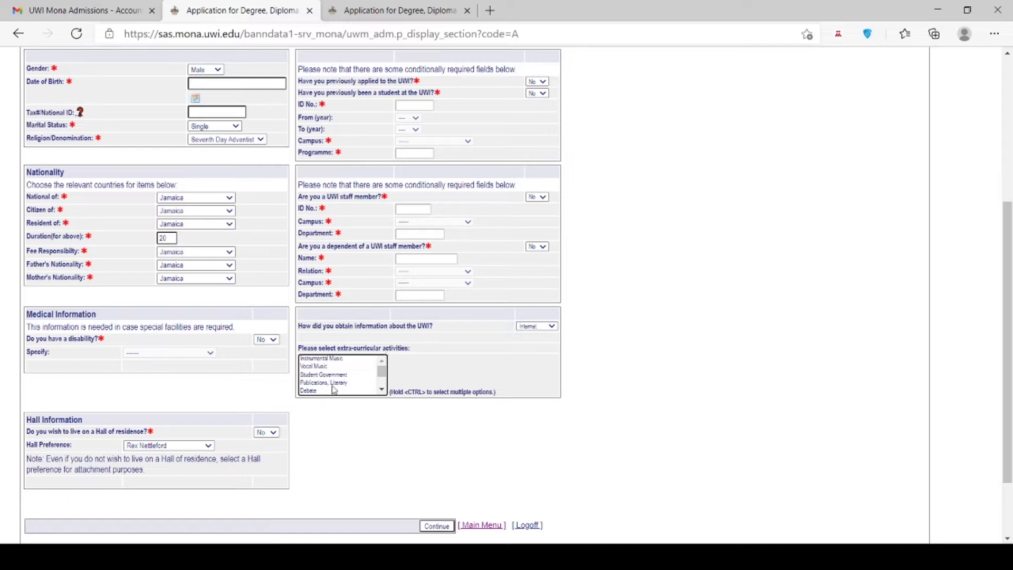
left_click(382, 378)
left_click_drag(382, 380, 381, 372)
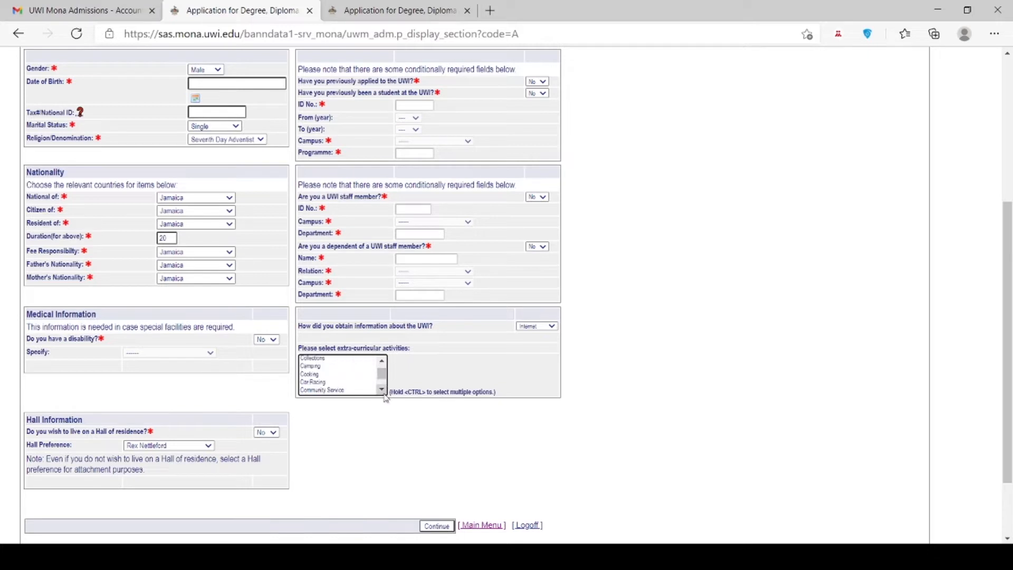
left_click(383, 361)
left_click(382, 362)
left_click(315, 371)
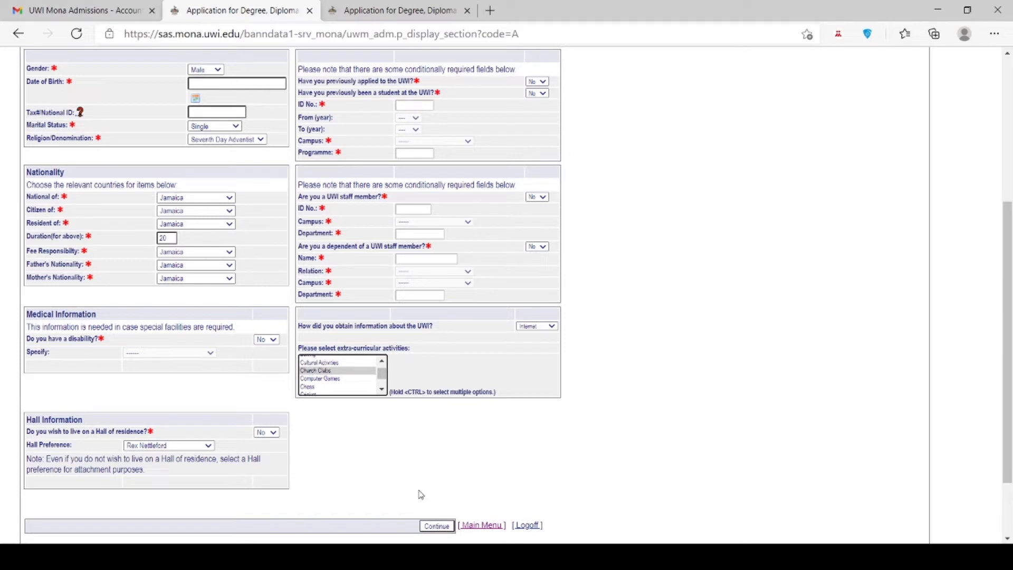
left_click(430, 529)
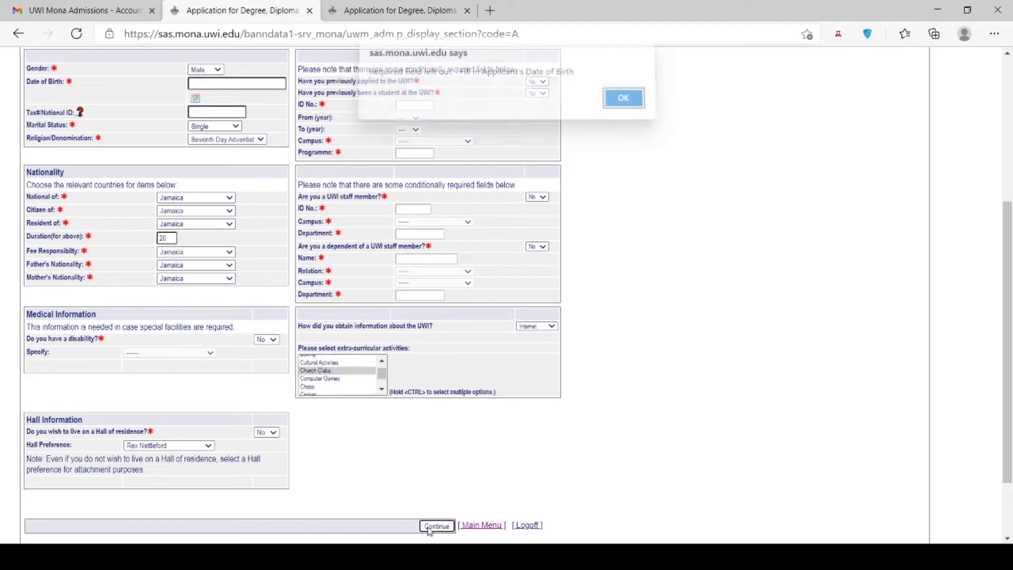
Dismiss the date-of-birth warning, enter the Tax/National ID, and submit Personal Data.
left_click(621, 107)
left_click(212, 86)
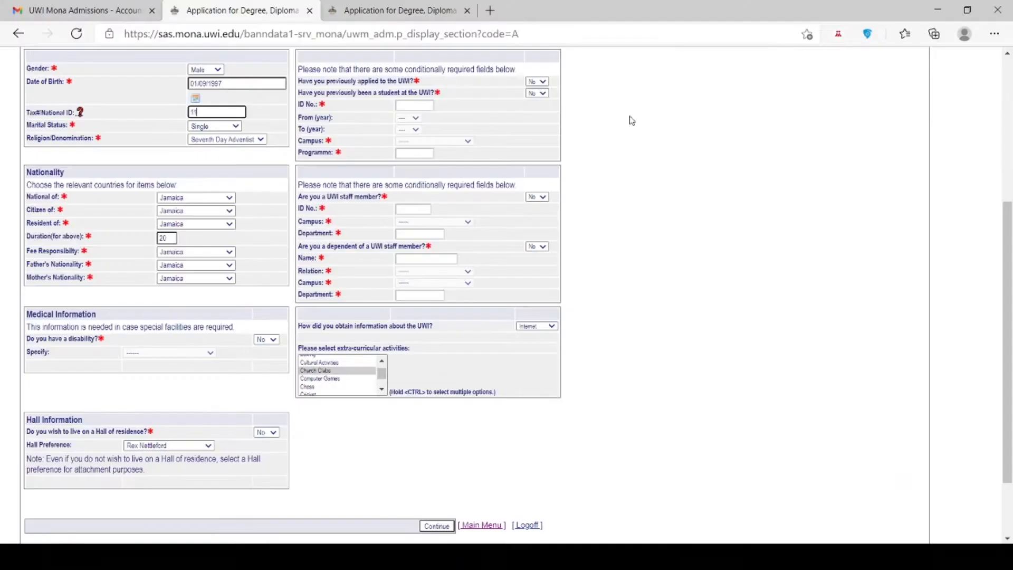
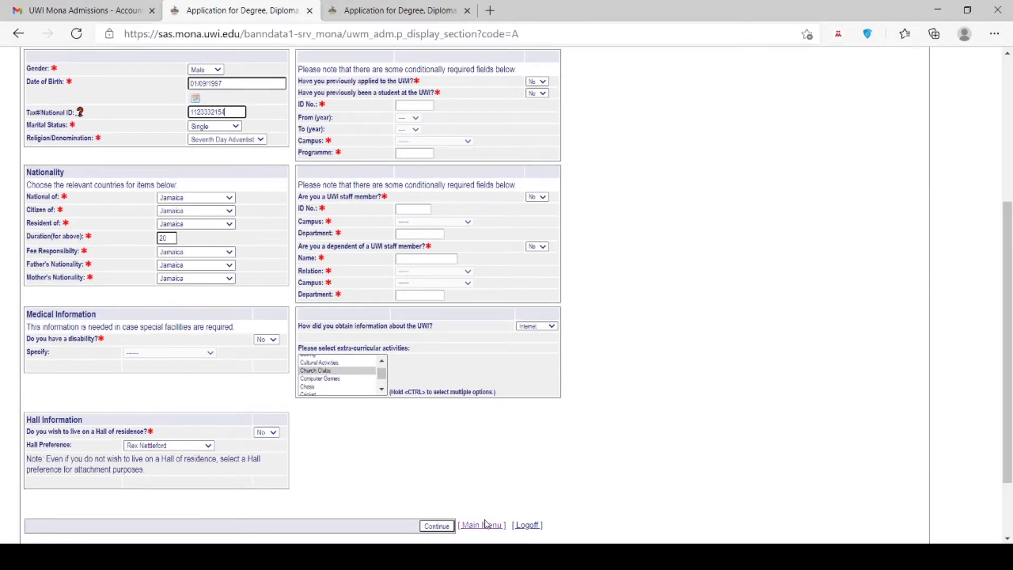
left_click(437, 525)
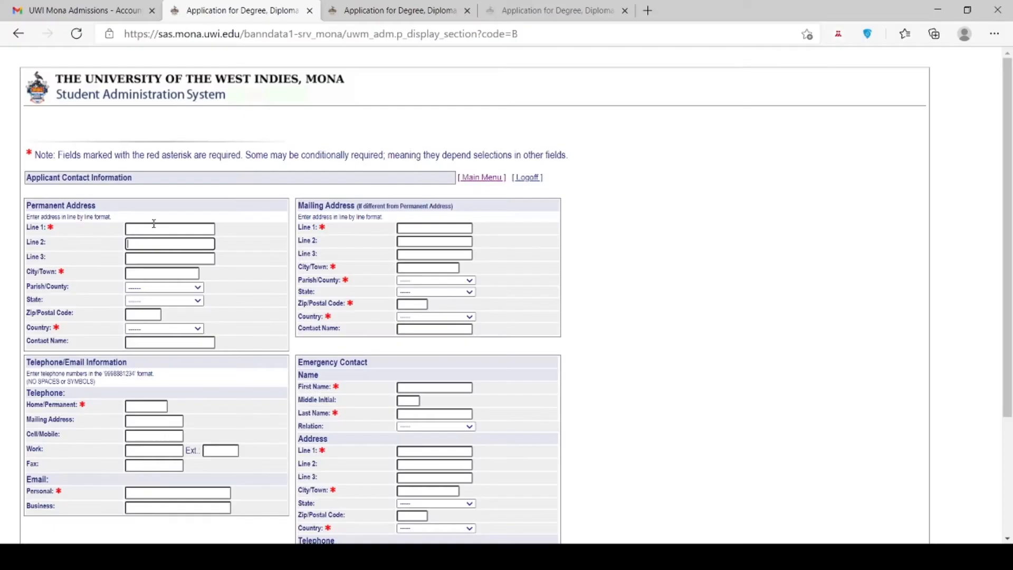
Fill in the permanent address with Jamaica as country, plus home telephone and email.
left_click(154, 228)
type("Mountain Top")
left_click(140, 274)
type("Savanna La Mar")
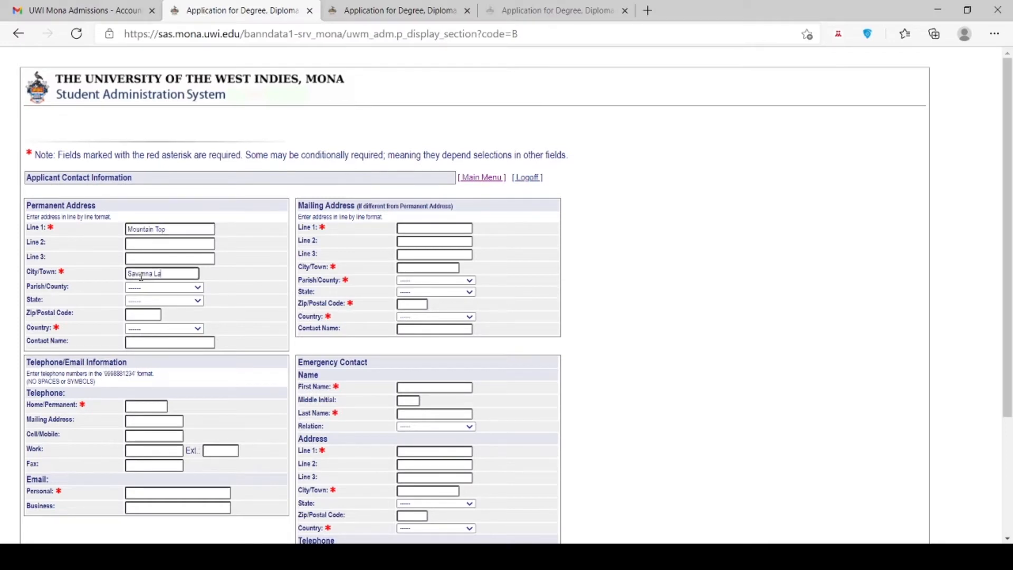
left_click(150, 330)
key("j")
key("Return")
left_click(155, 407)
type("876123456")
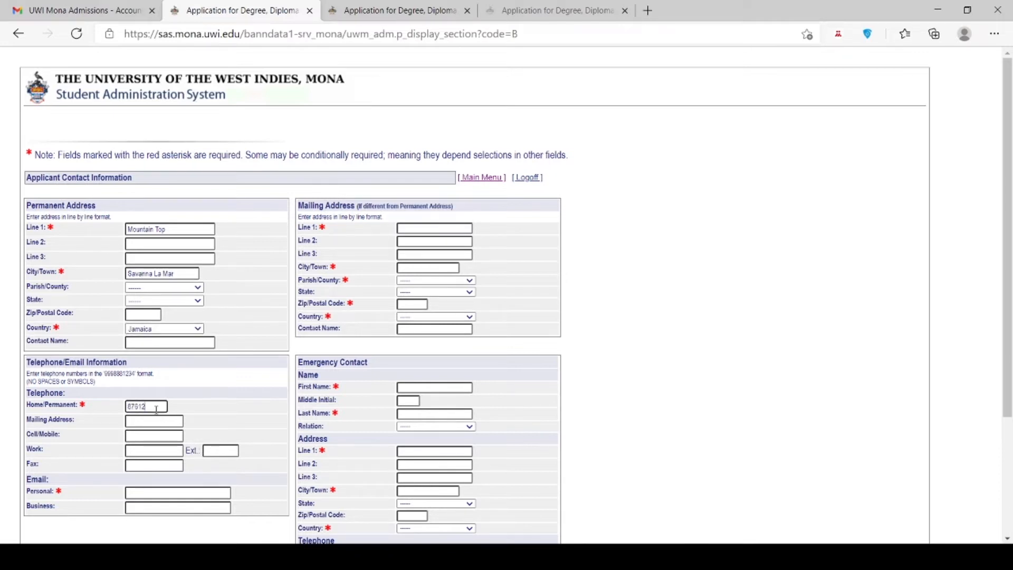
left_click(159, 492)
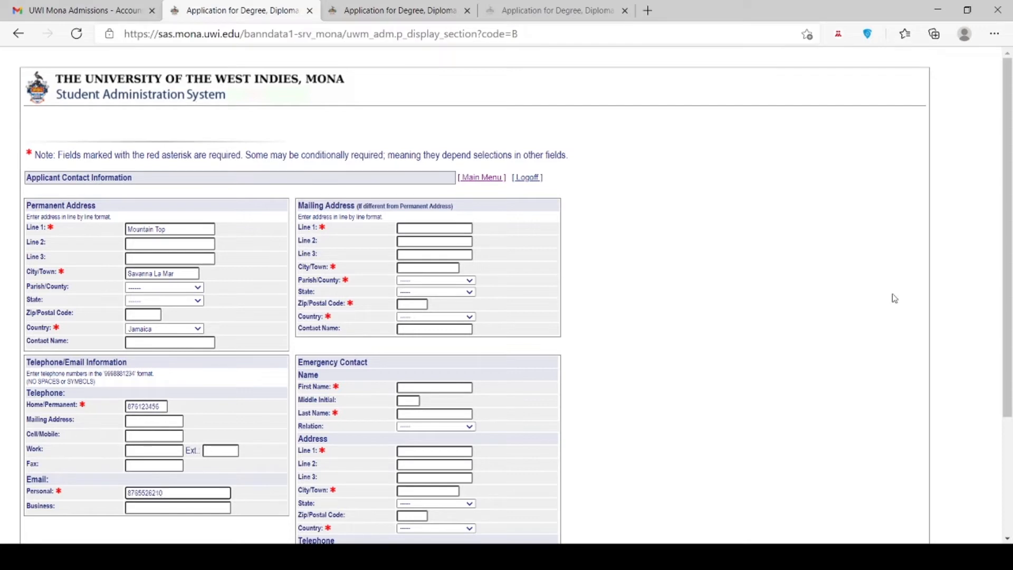
Enter the mailing address with parish/county Berks and country Anguilla.
scroll(895, 299, "down", 3)
left_click(420, 95)
type("ajkehfel;fka")
left_click(407, 136)
type("slf;a;op")
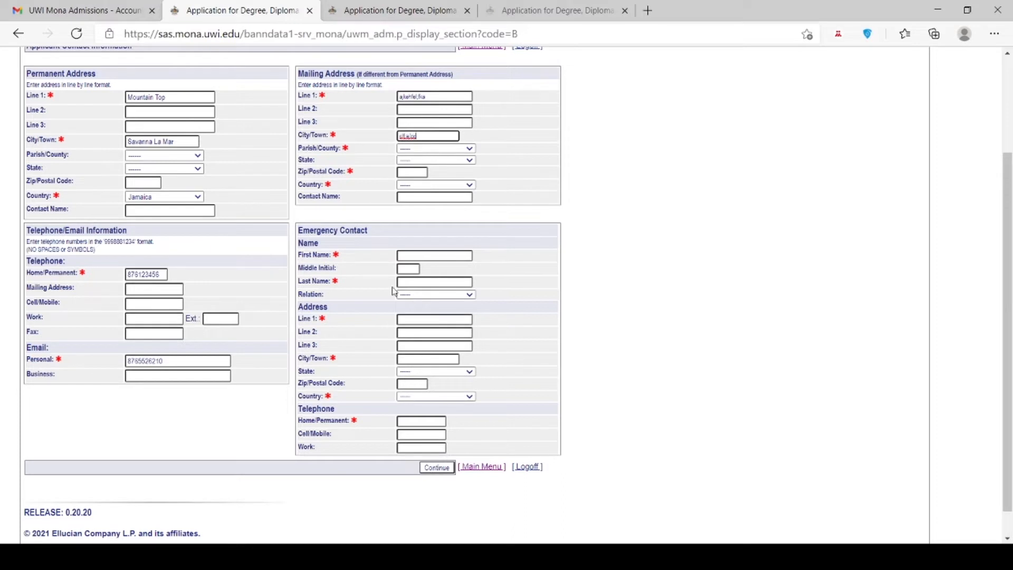
left_click(405, 157)
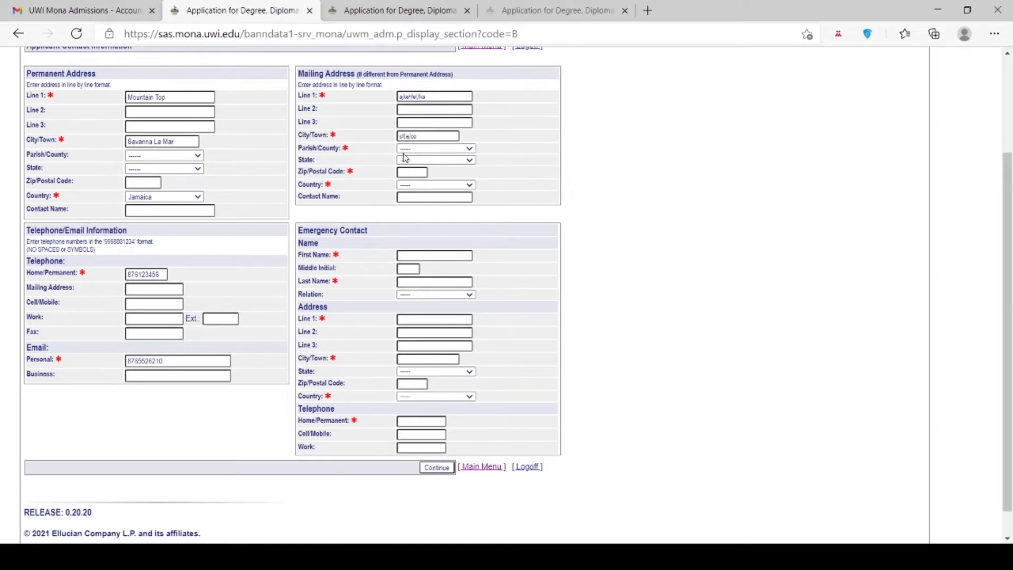
left_click(437, 275)
left_click(406, 188)
left_click(407, 249)
left_click(411, 255)
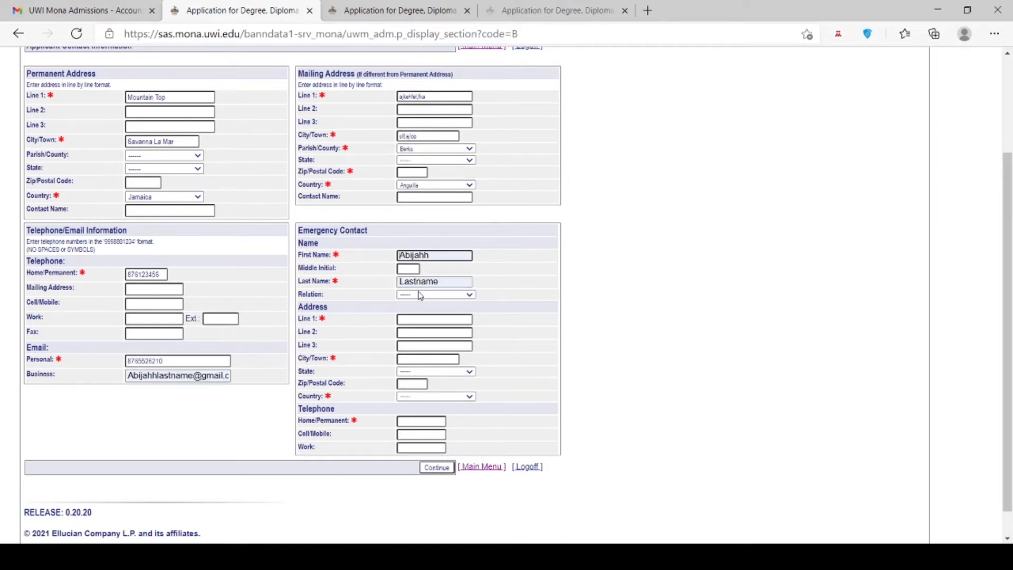
Fill the emergency contact's address, country Bangladesh and home telephone, then save.
left_click(419, 278)
left_click(412, 320)
type("asdc")
left_click(412, 357)
type("SDF")
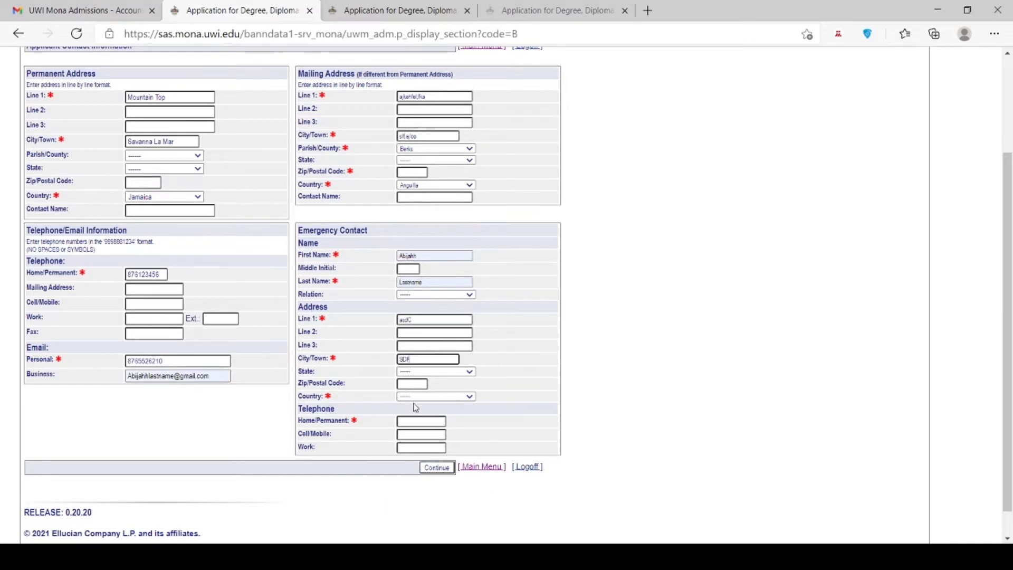
left_click(412, 352)
left_click(416, 419)
left_click(432, 469)
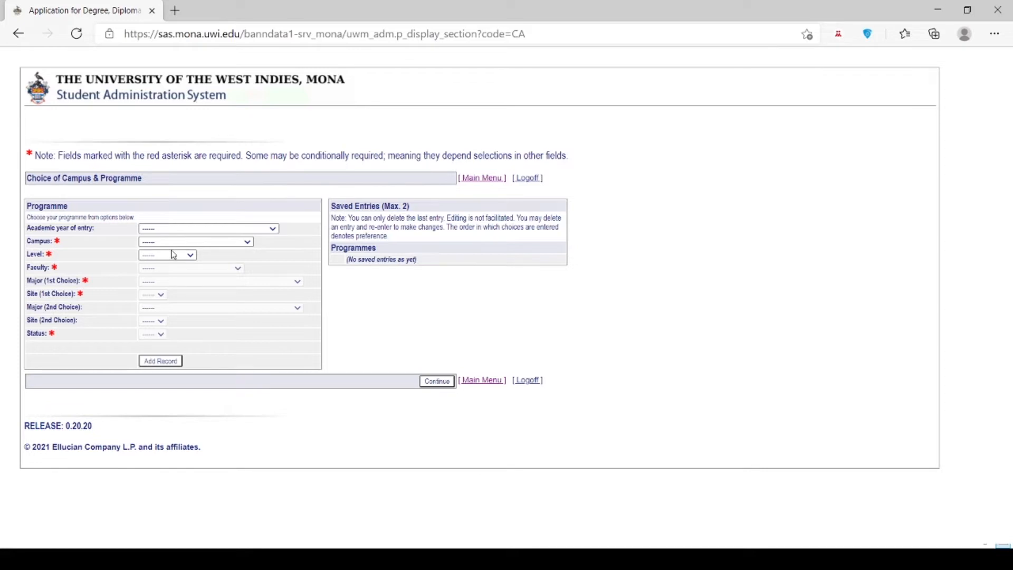
Add a 2021/2022 Mona full-time undergraduate Social Sciences entry: African & African Diaspora Std, then Political Science.
left_click(170, 250)
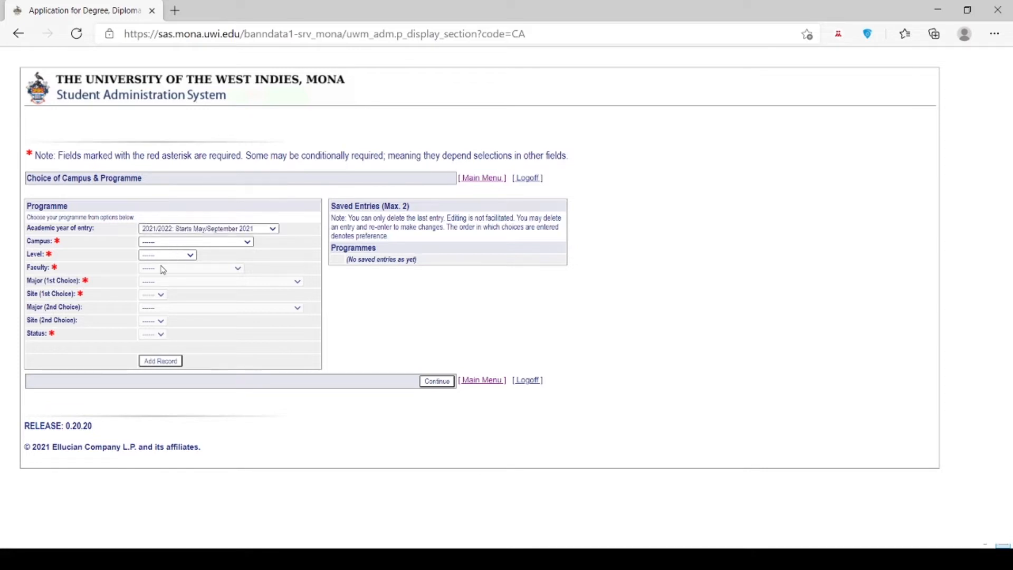
left_click(163, 269)
left_click(160, 277)
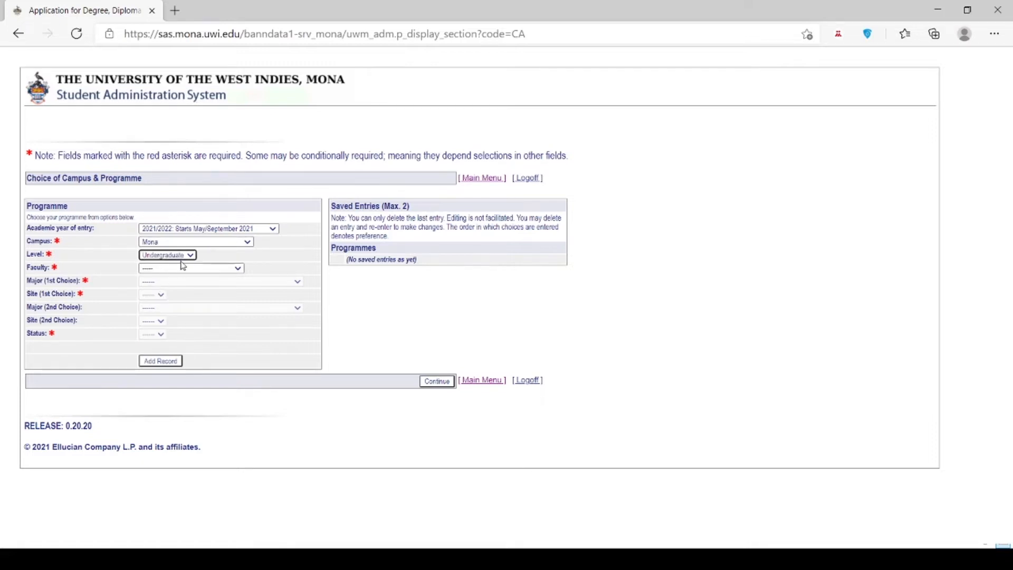
left_click(165, 305)
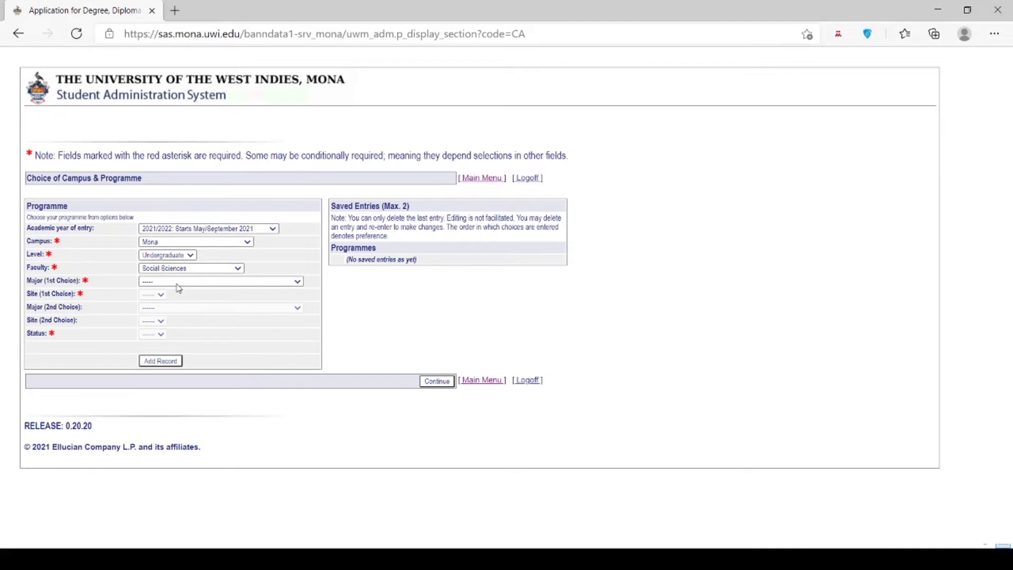
left_click(186, 327)
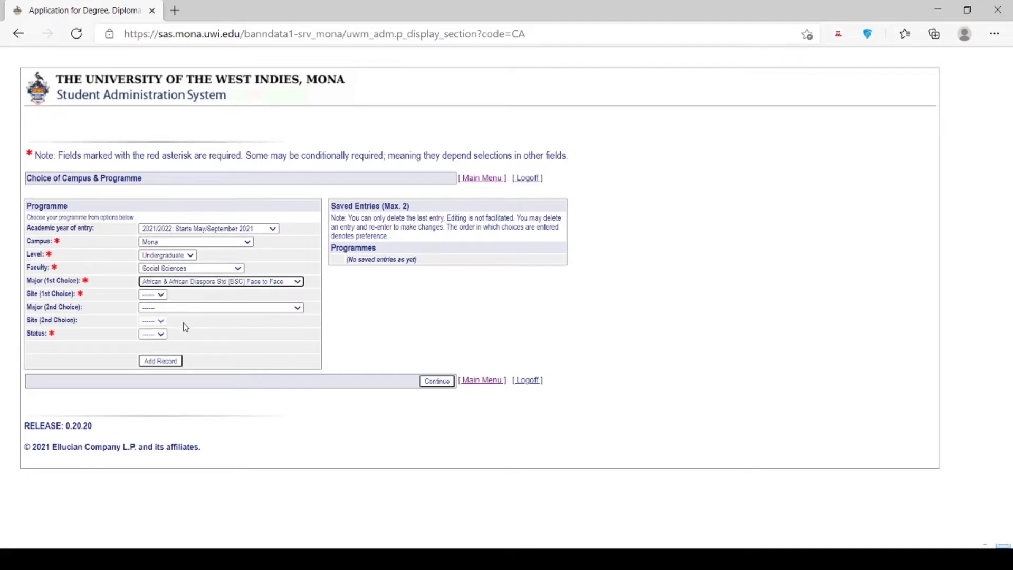
left_click(189, 295)
left_click(171, 319)
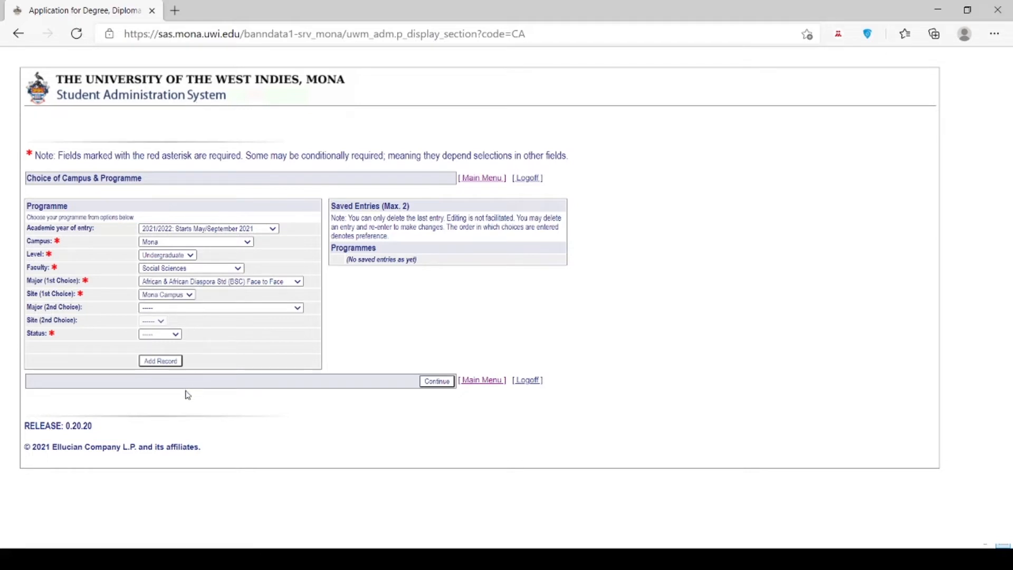
left_click(195, 470)
left_click(181, 321)
left_click(167, 347)
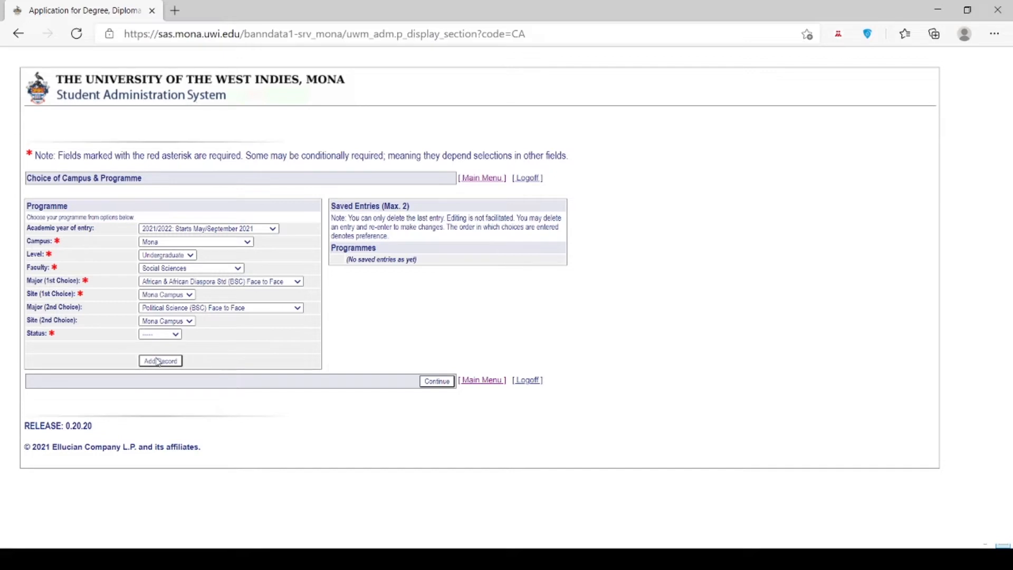
left_click(157, 363)
left_click(161, 364)
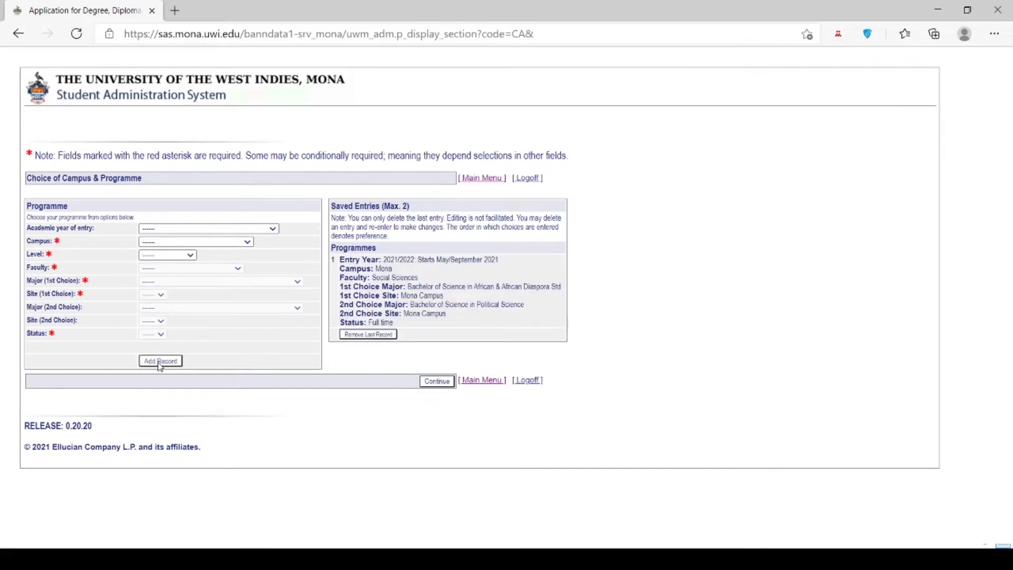
Add a second 2021/2022 Mona undergraduate entry: Sport Coaching, then Sport Kinetics, full time.
left_click(231, 232)
left_click(214, 254)
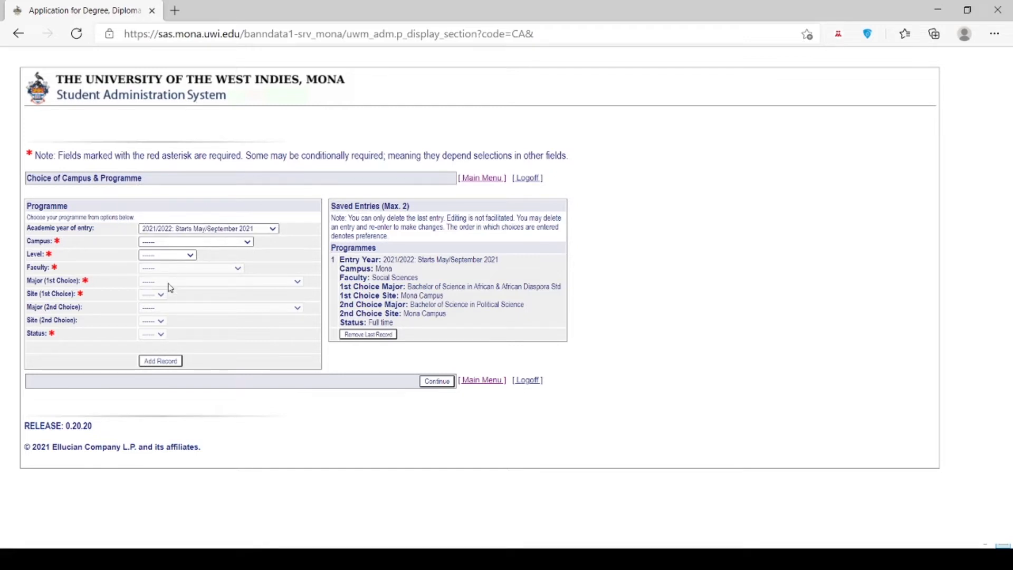
left_click(166, 265)
left_click(154, 281)
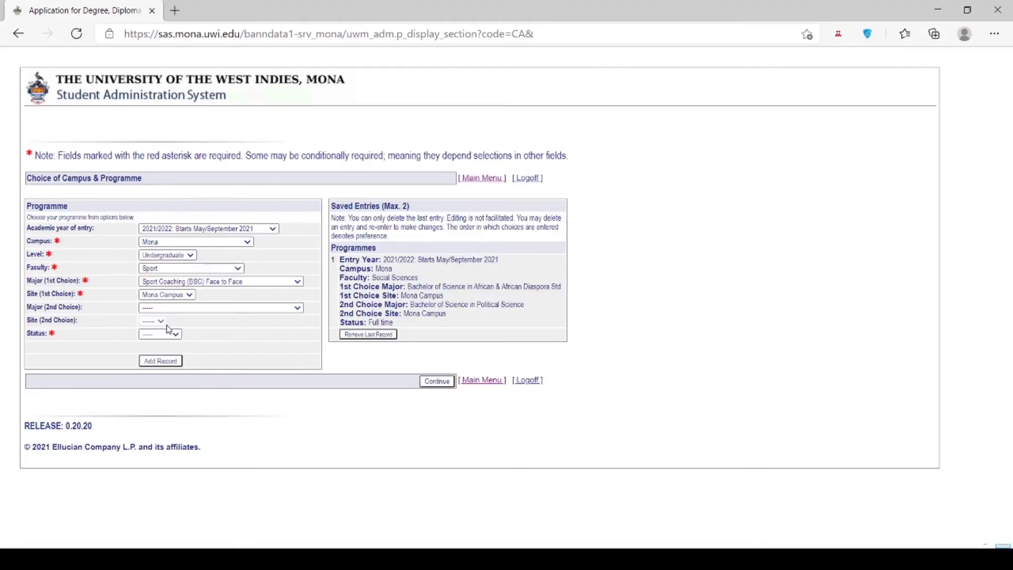
left_click(167, 329)
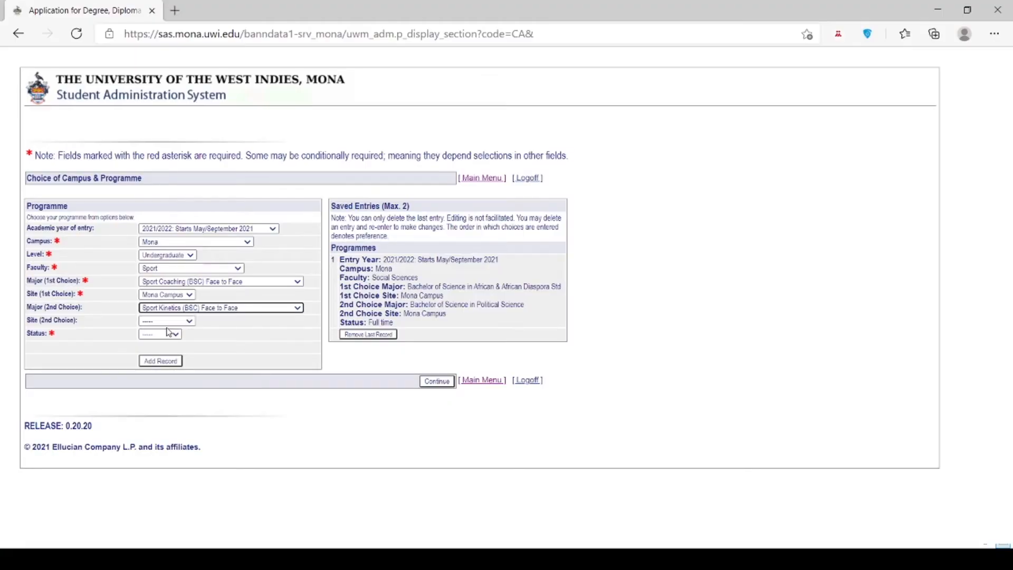
left_click(169, 318)
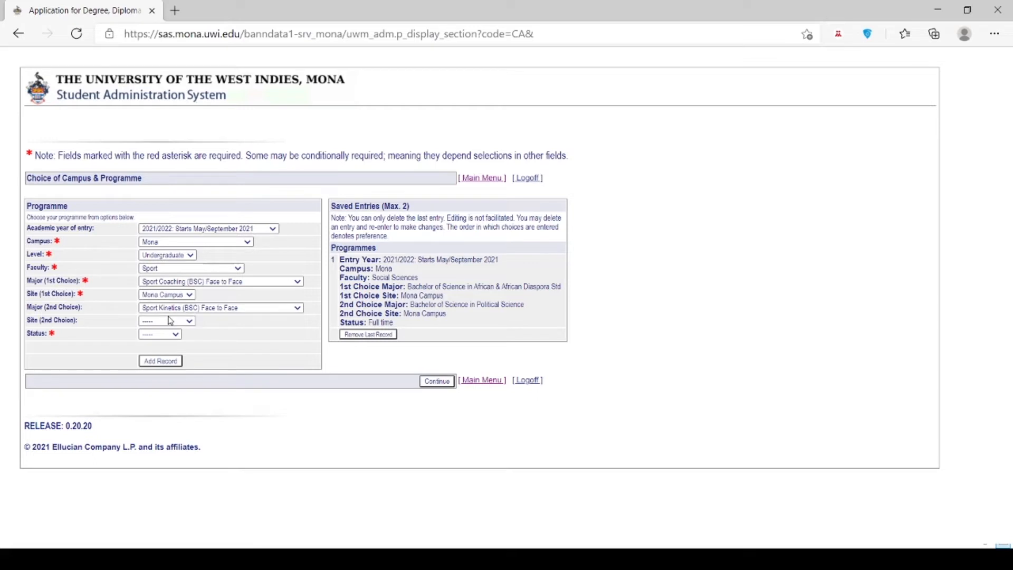
left_click(163, 344)
left_click(159, 359)
left_click(159, 366)
left_click(160, 362)
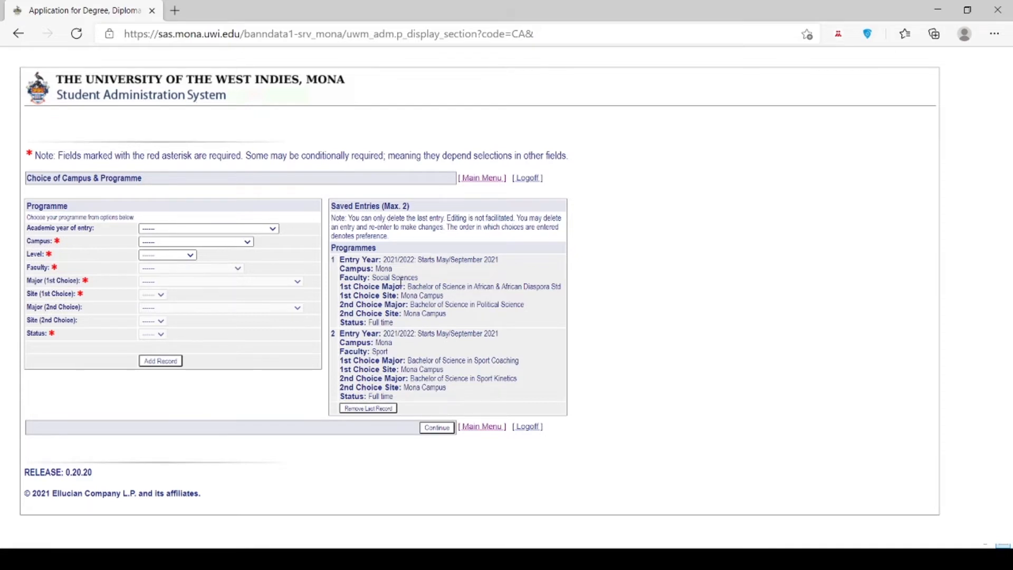
Leave the programme choices page for the checklist and open High Schools Attended.
left_click(438, 428)
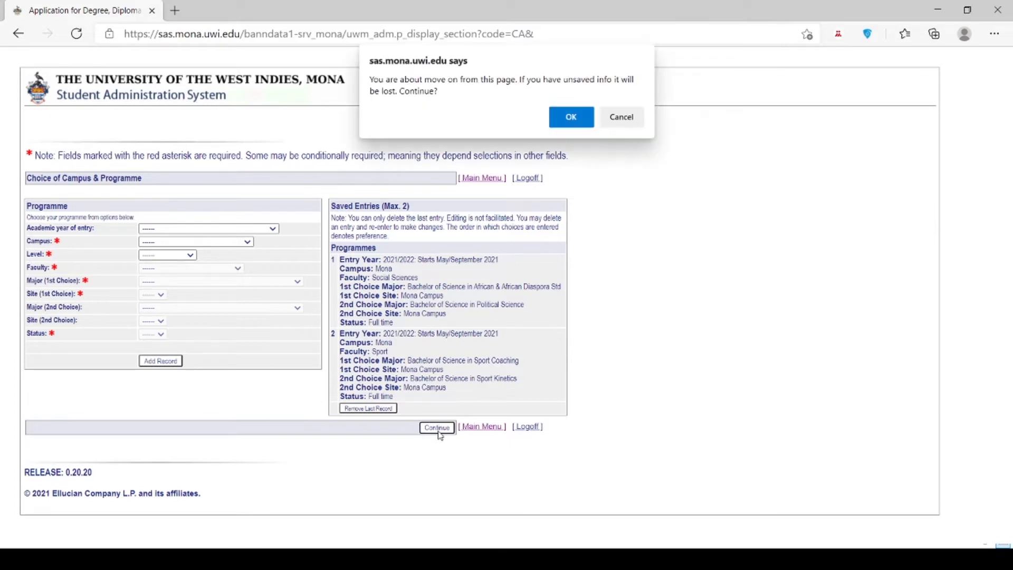
left_click(571, 118)
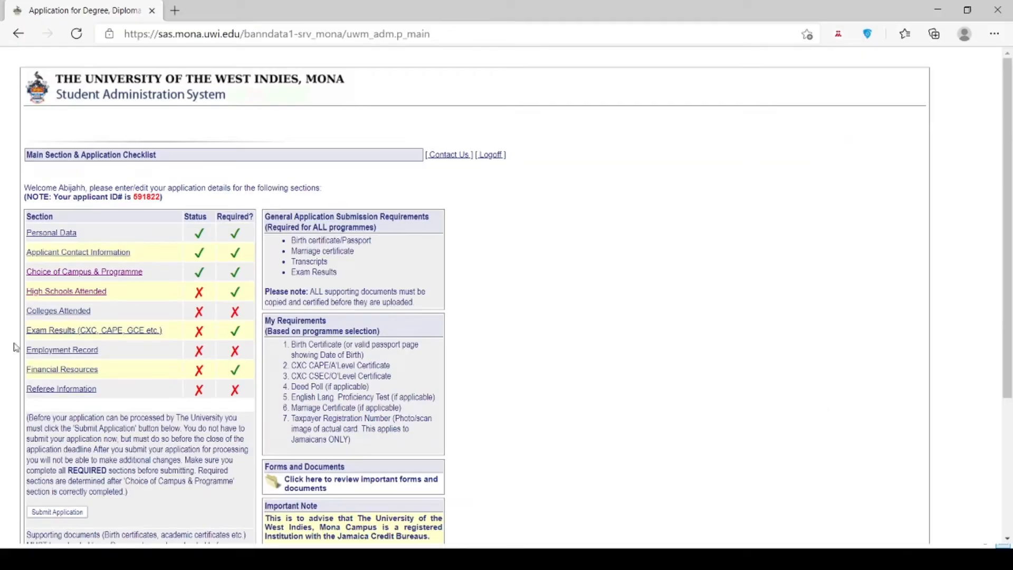
left_click(71, 294)
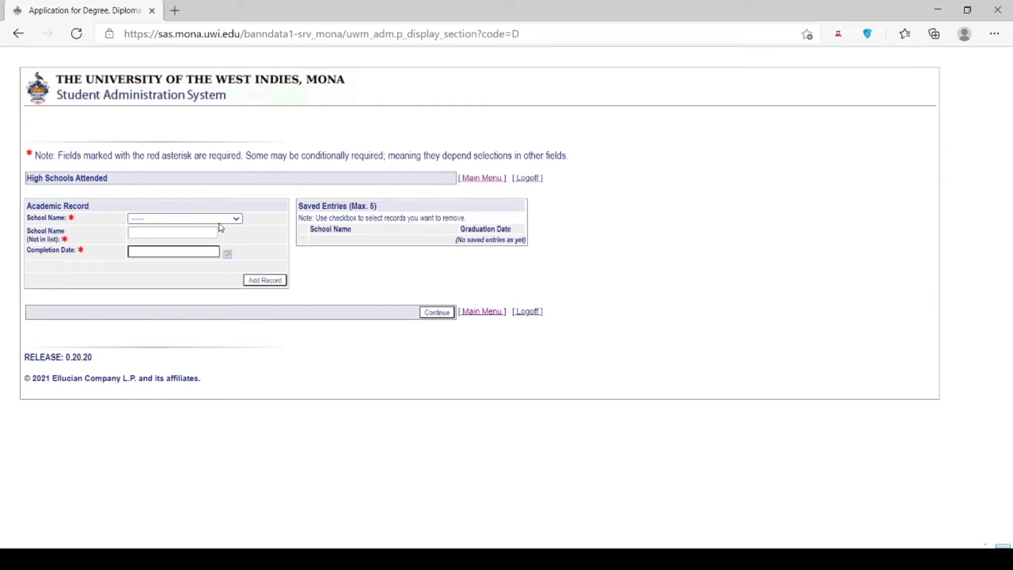
Save Aabuthnot Gallimore High Sch with completion date 3 July 2018.
left_click(185, 255)
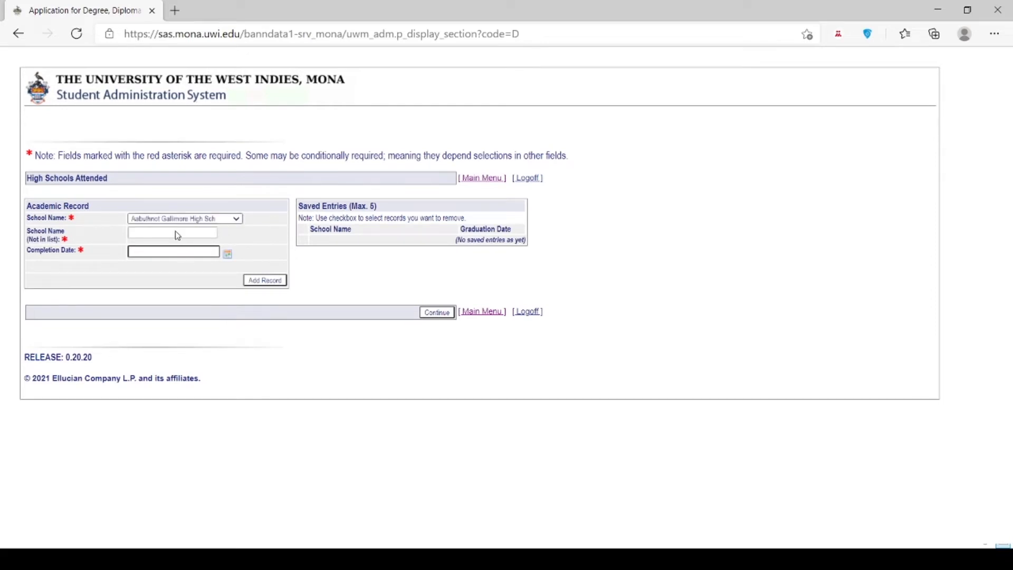
left_click(176, 254)
left_click(155, 274)
left_click(155, 273)
left_click(269, 273)
left_click(269, 273)
left_click(269, 273)
left_click(269, 273)
left_click(269, 273)
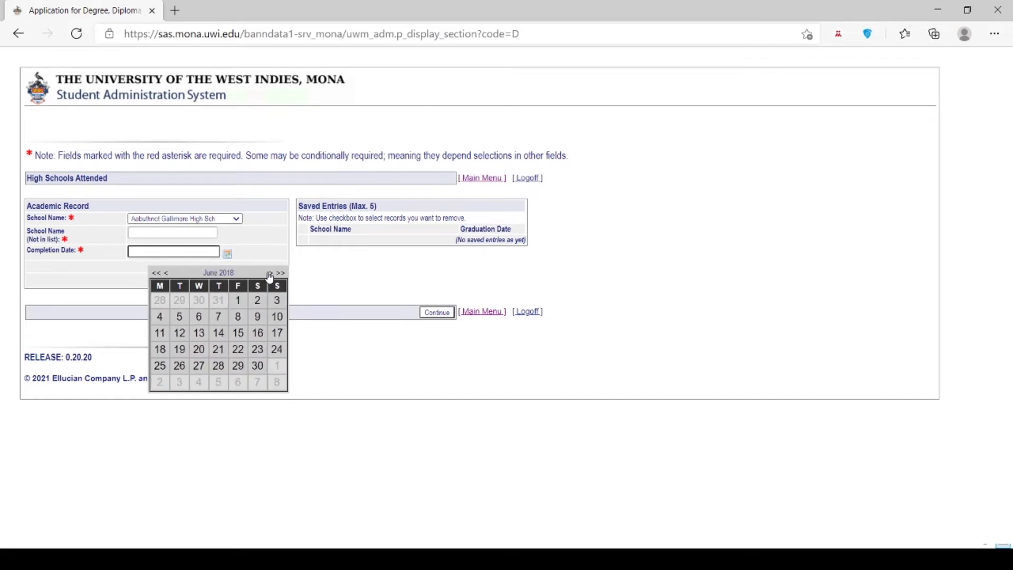
left_click(269, 273)
left_click(179, 323)
left_click(272, 283)
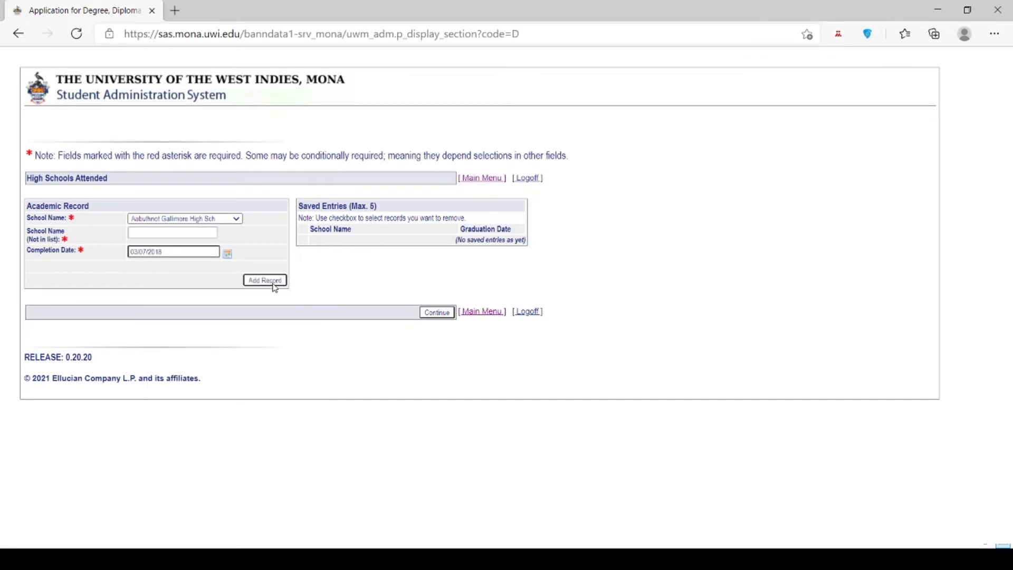
Mark the next school as not in the list and type 'Just to Check High'.
left_click(191, 234)
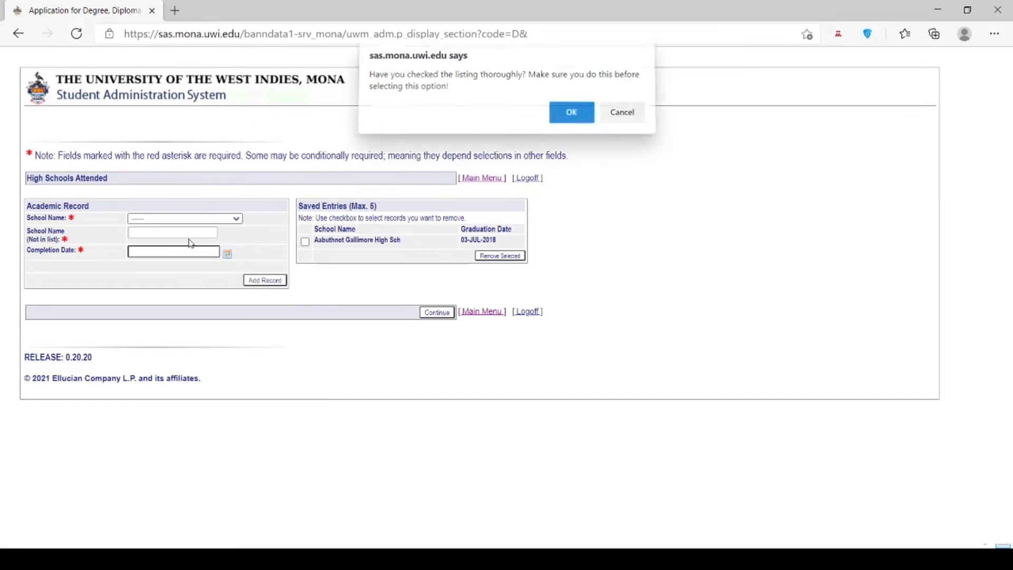
left_click(570, 118)
type("Just")
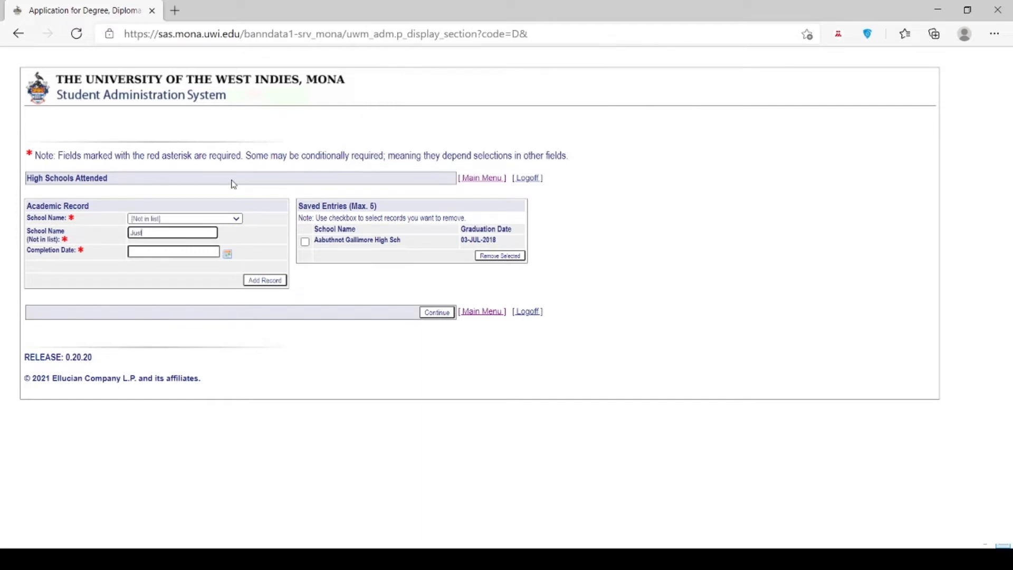
type(" to Check High")
Set the Just to Check High completion date to 28 June 2019.
left_click(227, 254)
left_click(252, 279)
left_click(261, 279)
left_click(261, 279)
left_click(262, 278)
left_click(261, 279)
left_click(262, 277)
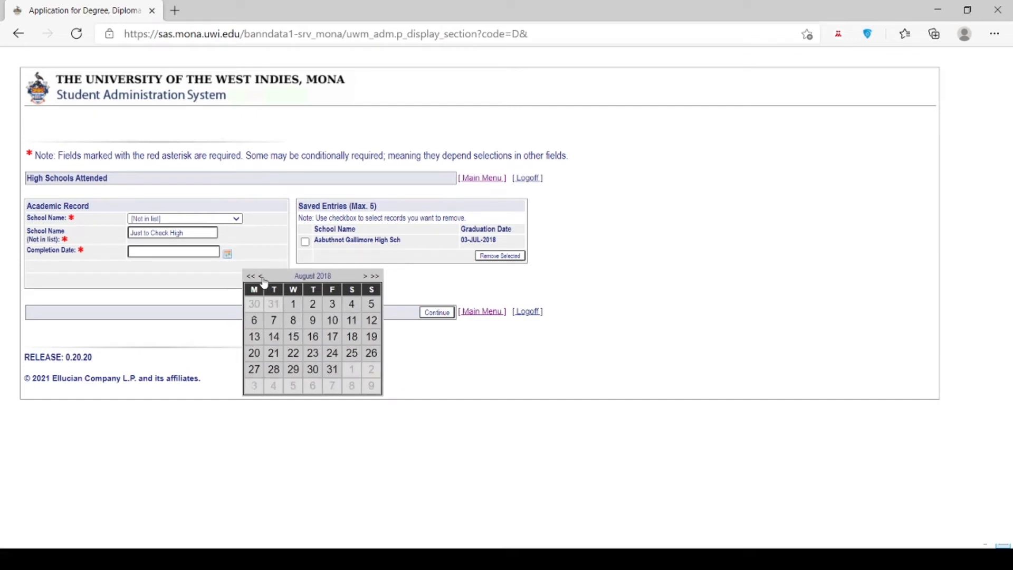
left_click(364, 277)
left_click(365, 277)
left_click(364, 277)
left_click(365, 277)
left_click(364, 277)
left_click(365, 277)
left_click(364, 277)
left_click(365, 277)
left_click(364, 277)
left_click(364, 277)
left_click(332, 369)
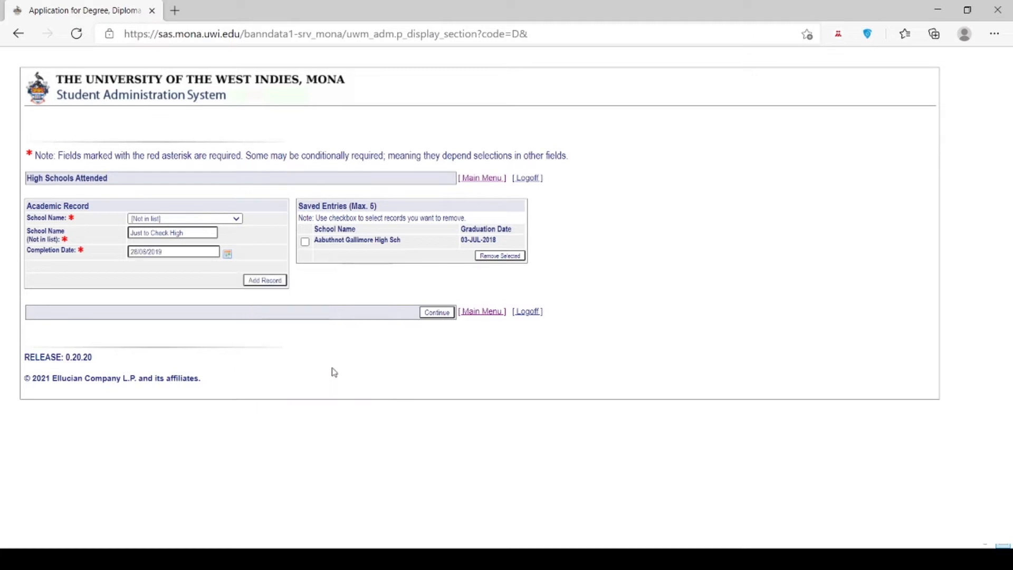
Save the Just to Check High record and return to the application checklist.
left_click(270, 281)
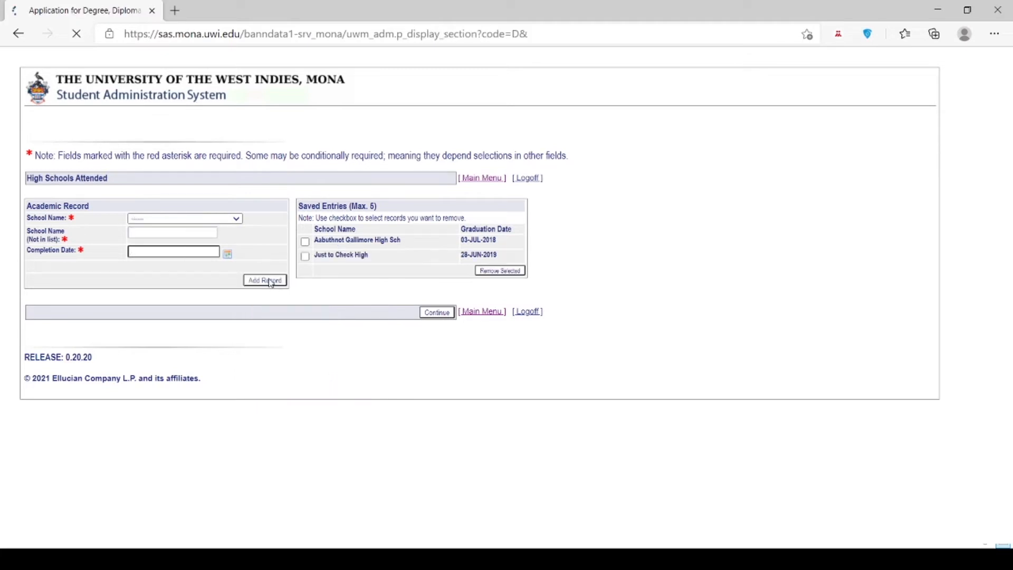
left_click(434, 312)
left_click(580, 121)
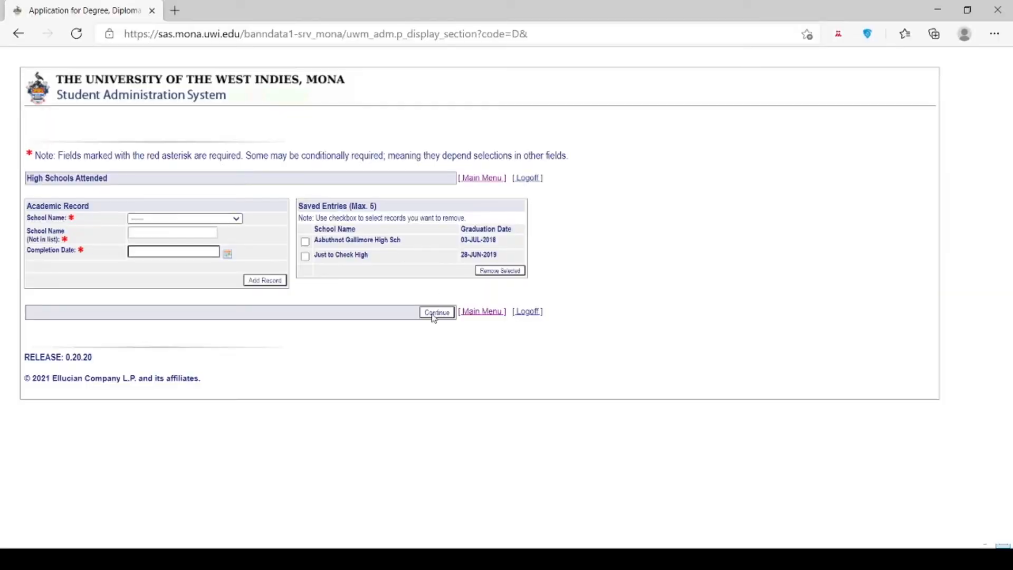
Return to the checklist and record CSEC Social Studies Gen, grade 1, dated 1 January 2019.
left_click(435, 312)
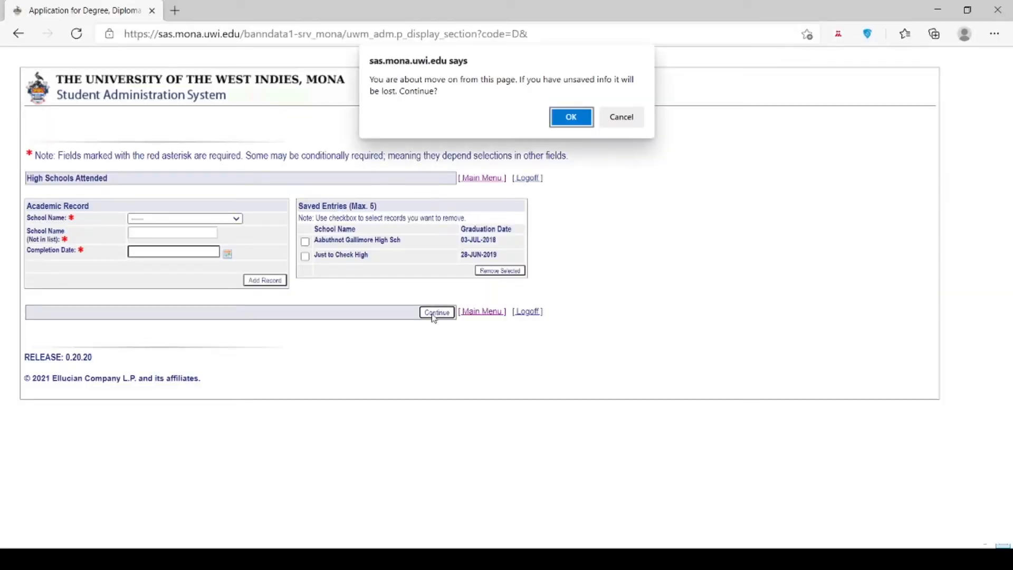
left_click(584, 117)
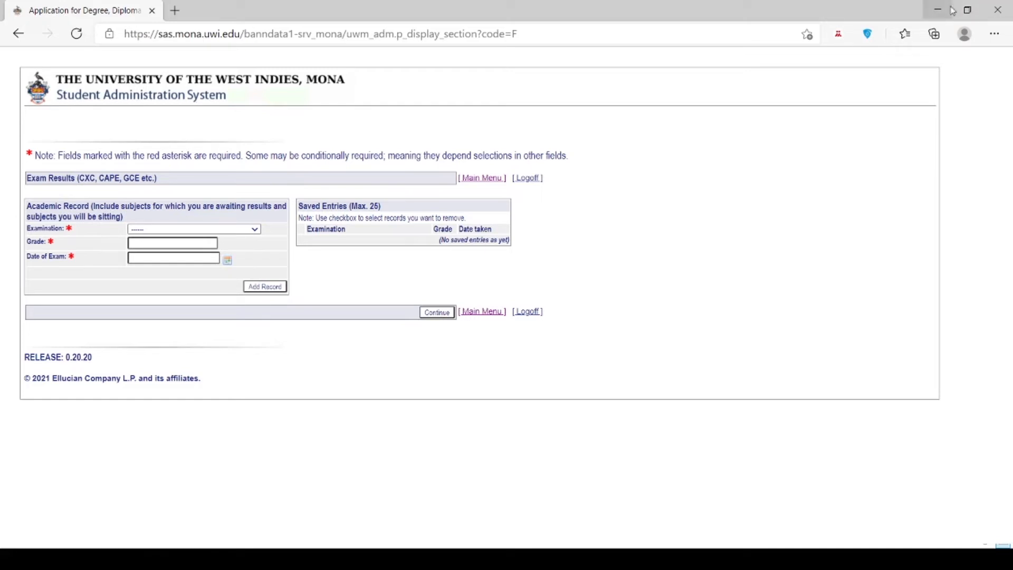
left_click(173, 257)
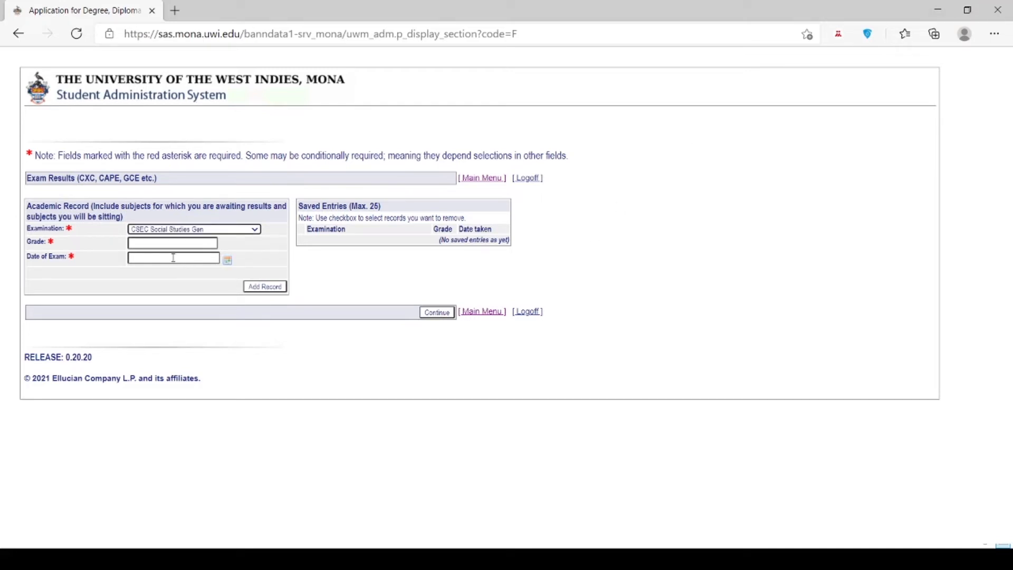
left_click(171, 243)
type("1")
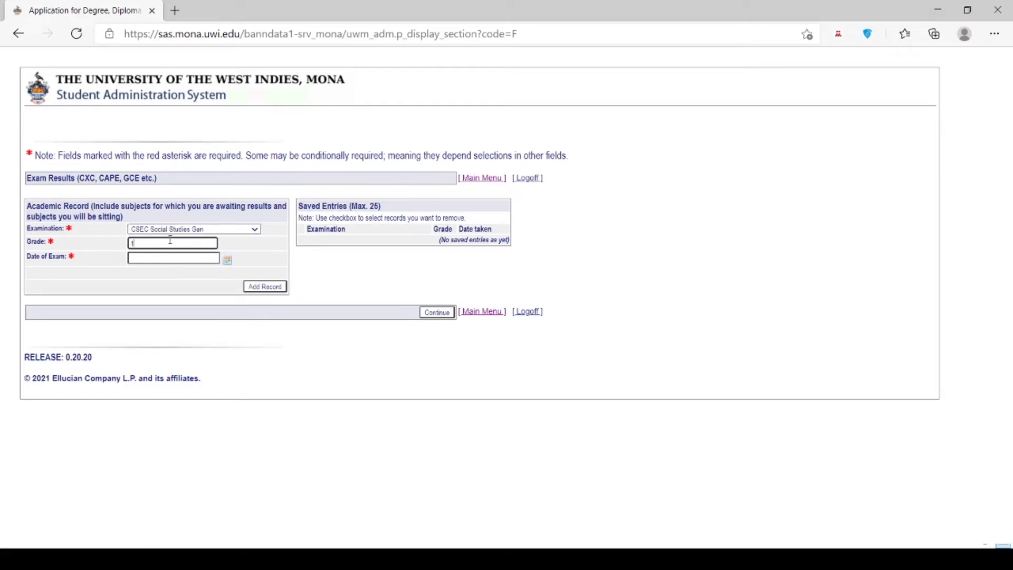
left_click(197, 256)
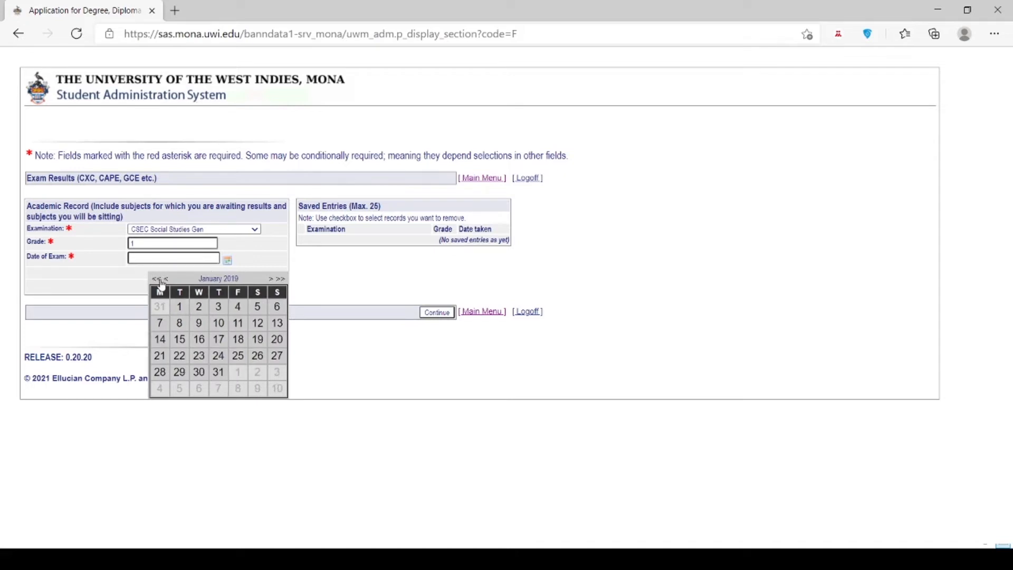
left_click(180, 312)
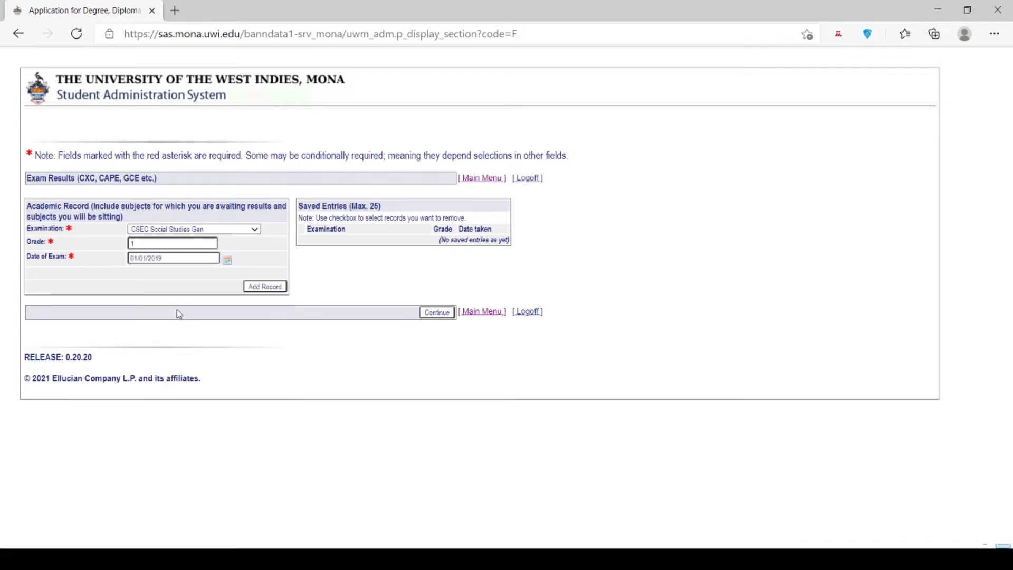
left_click(272, 287)
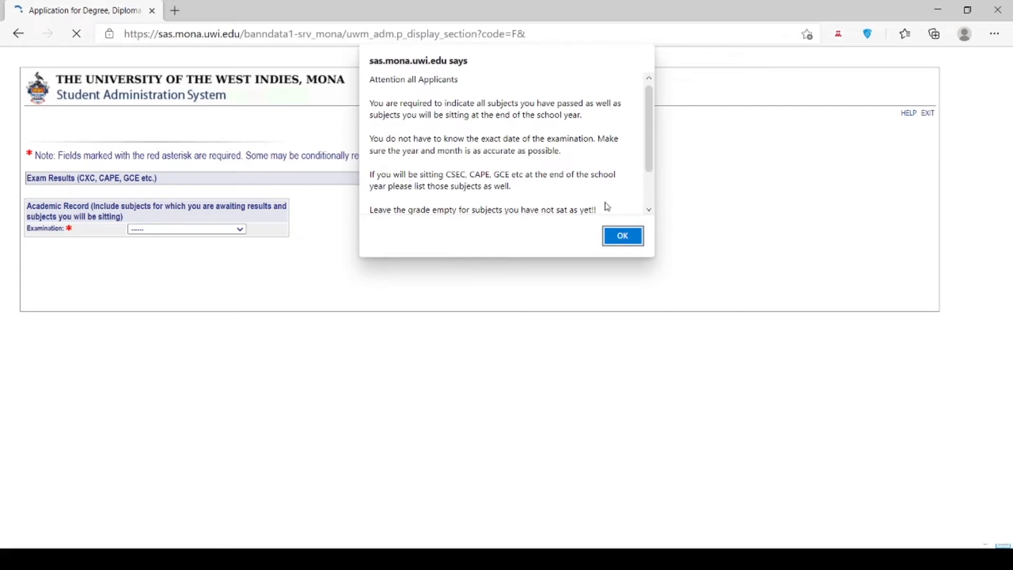
left_click(621, 237)
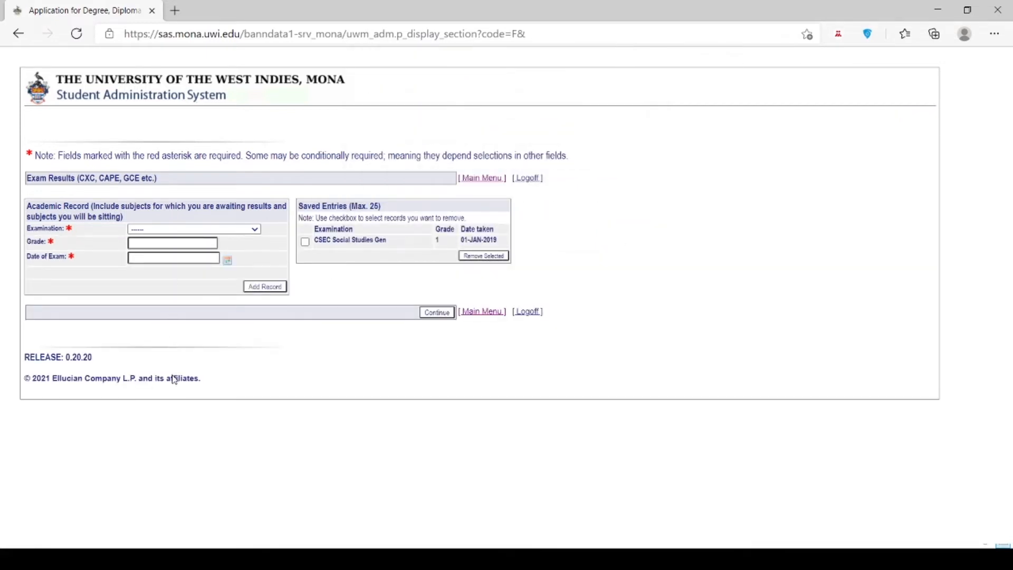
Add the CSEC English A Gen result with grade 1, dated 29 June 2018.
left_click(172, 359)
left_click(193, 248)
type("1")
left_click(228, 260)
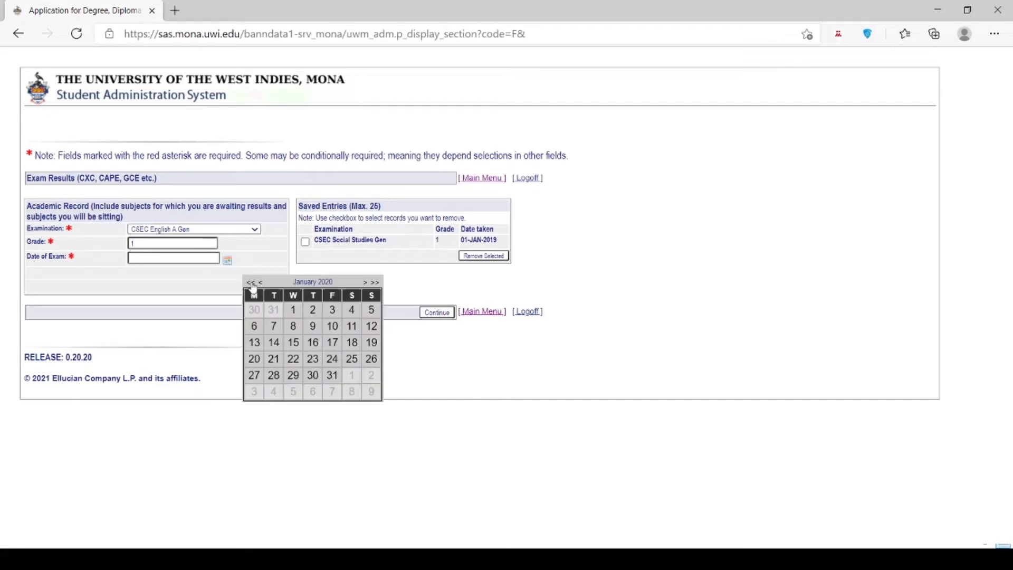
left_click(251, 283)
left_click(251, 284)
left_click(364, 283)
left_click(364, 283)
left_click(364, 283)
left_click(364, 284)
left_click(364, 284)
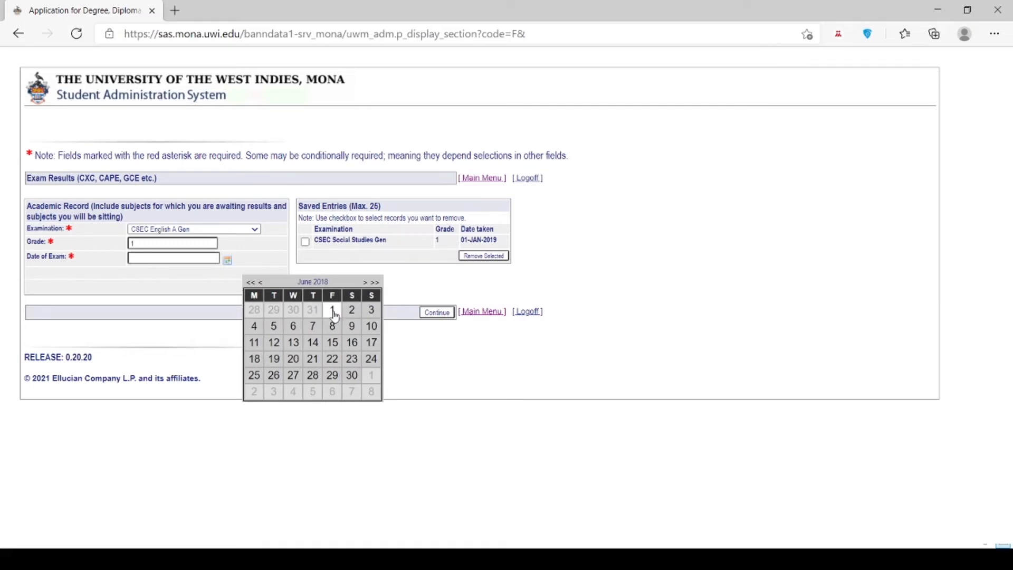
left_click(332, 376)
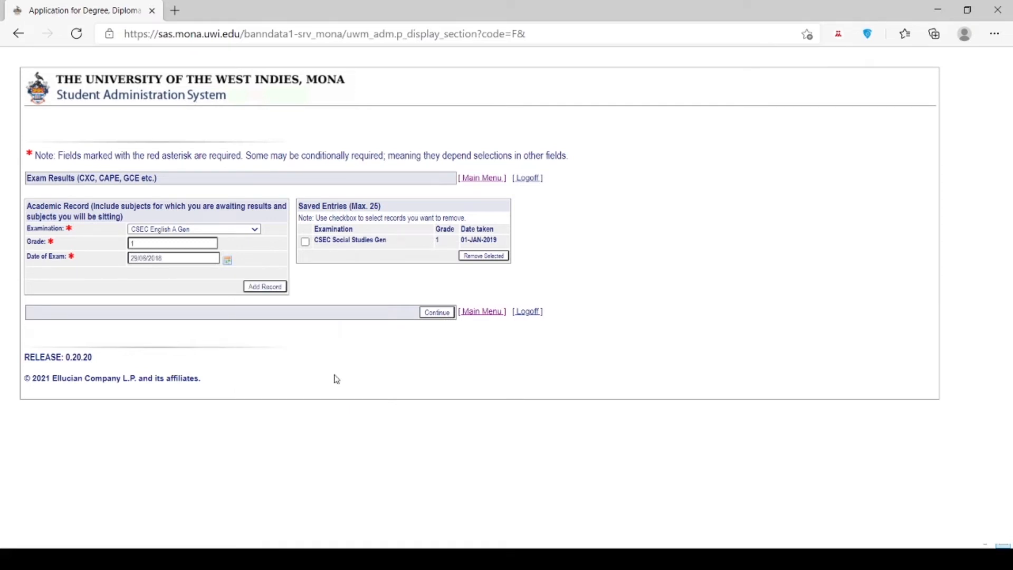
left_click(272, 290)
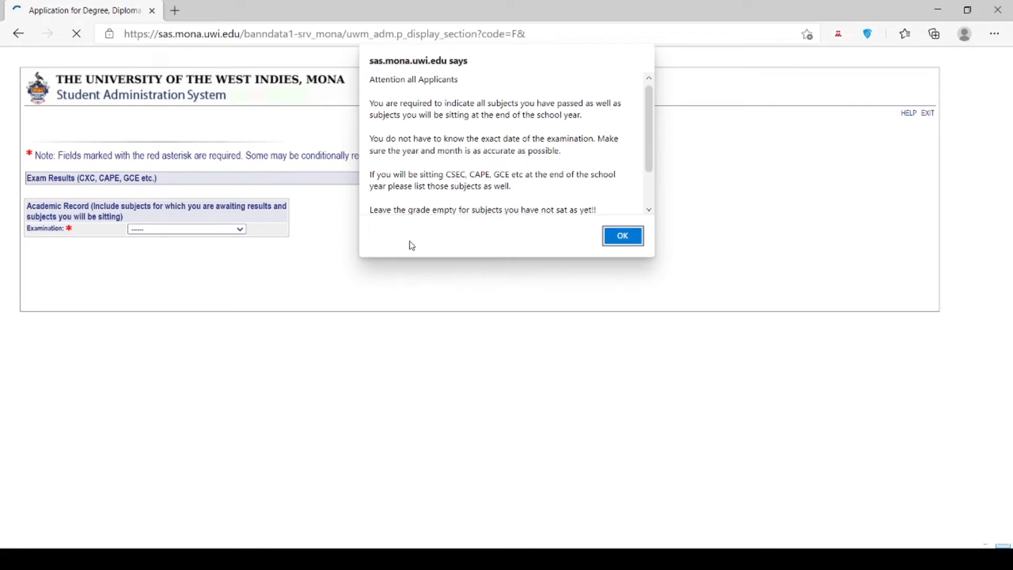
left_click(639, 238)
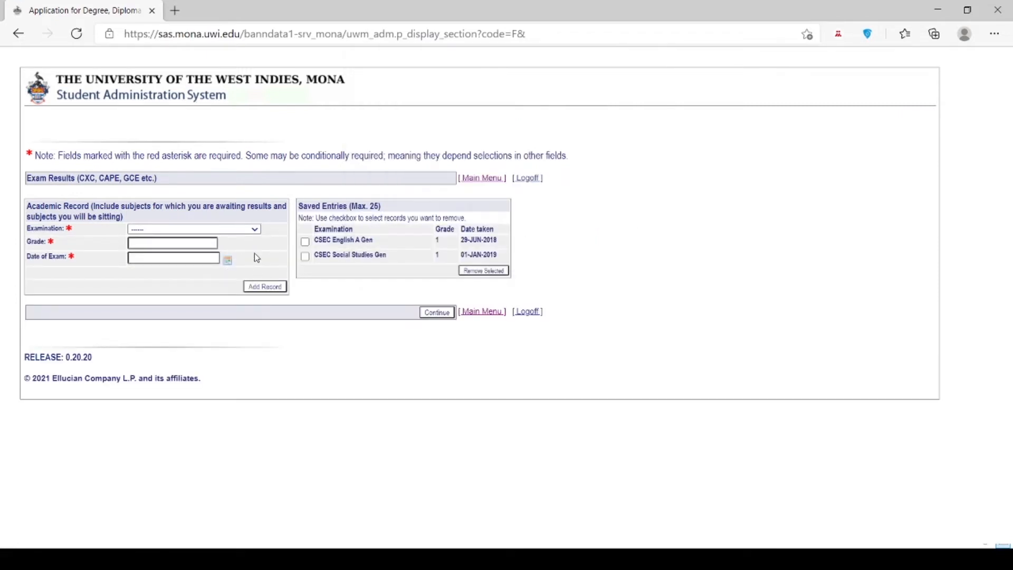
Add GCEO Home Management with grade 1, dated 21 January 2017, then return to the checklist.
left_click(213, 282)
left_click(193, 244)
type("1")
left_click(185, 258)
left_click(157, 280)
left_click(157, 279)
left_click(157, 280)
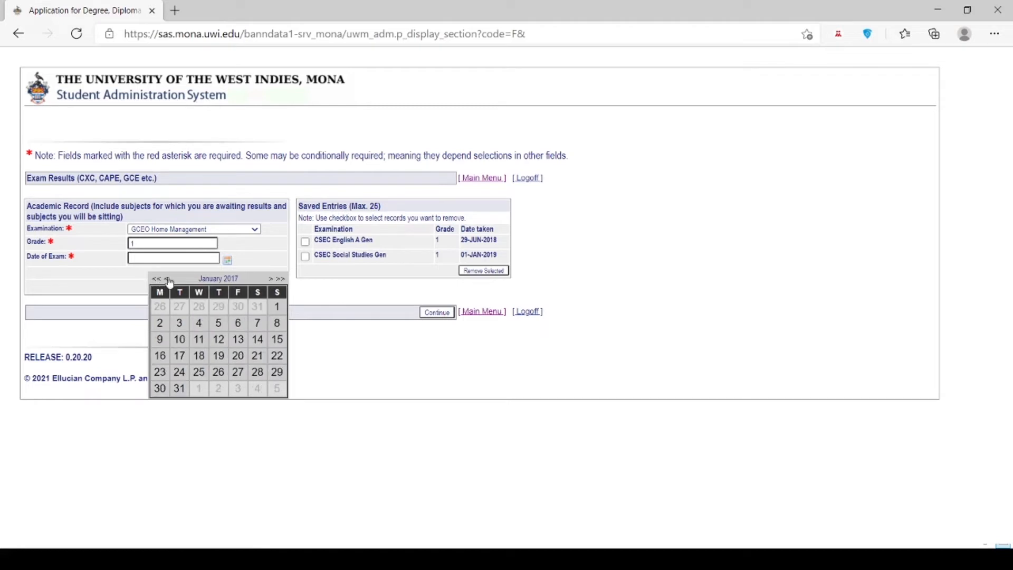
left_click(258, 356)
left_click(272, 287)
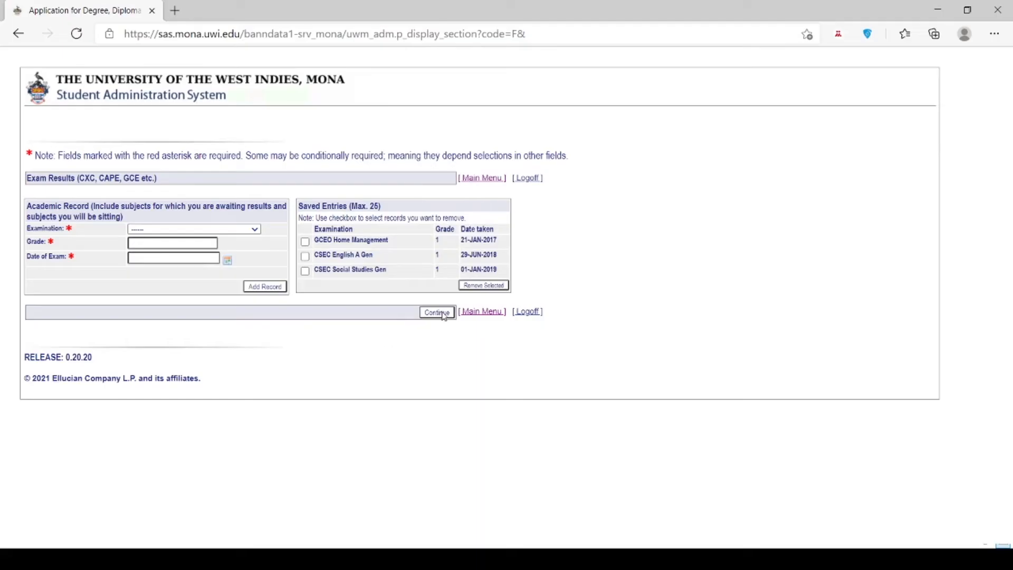
left_click(445, 314)
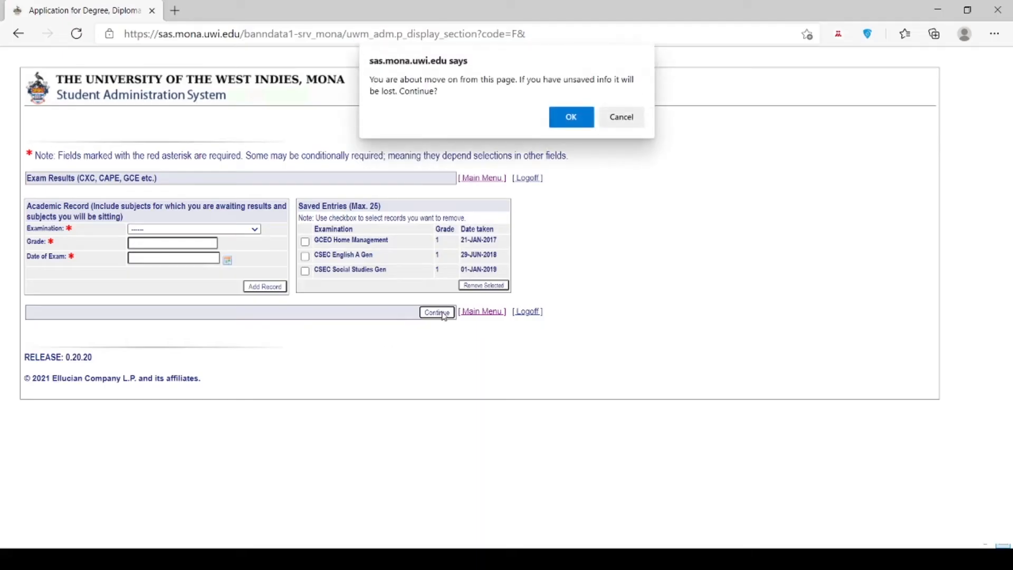
left_click(570, 117)
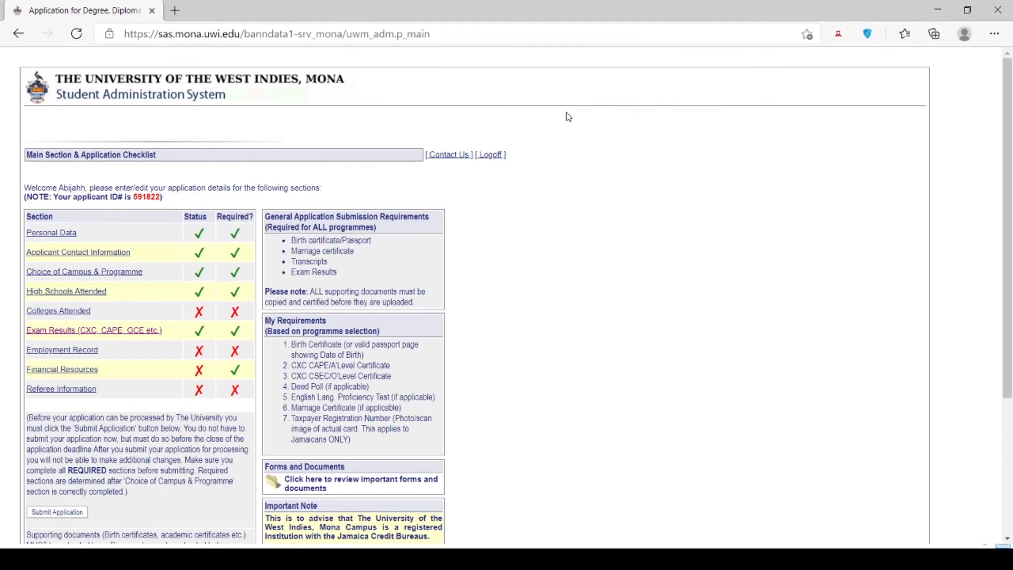